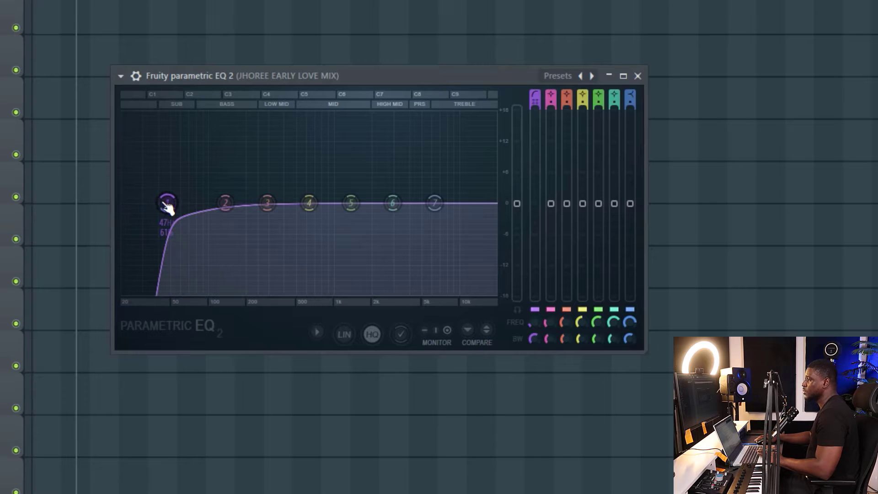
# - While the mix plays, place band 1's low cut between 20 and 50 Hz and raise the EQ's main level slightly
pyautogui.moveTo(166, 202); pyautogui.dragTo(155, 203)
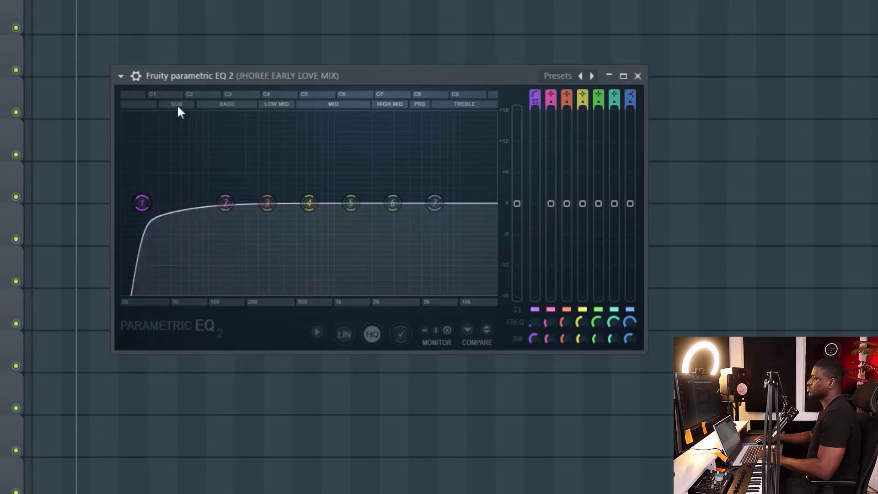
pyautogui.press('space')
pyautogui.moveTo(142, 203); pyautogui.dragTo(151, 203)
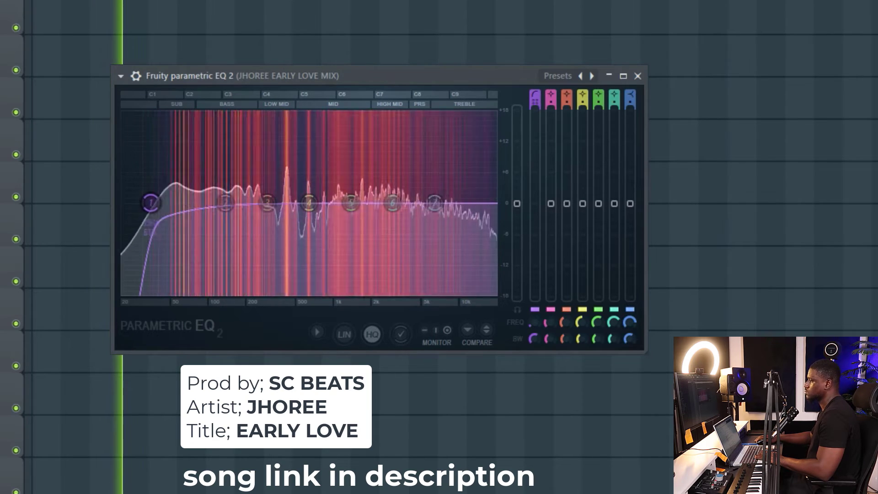
pyautogui.moveTo(150, 202); pyautogui.dragTo(148, 203)
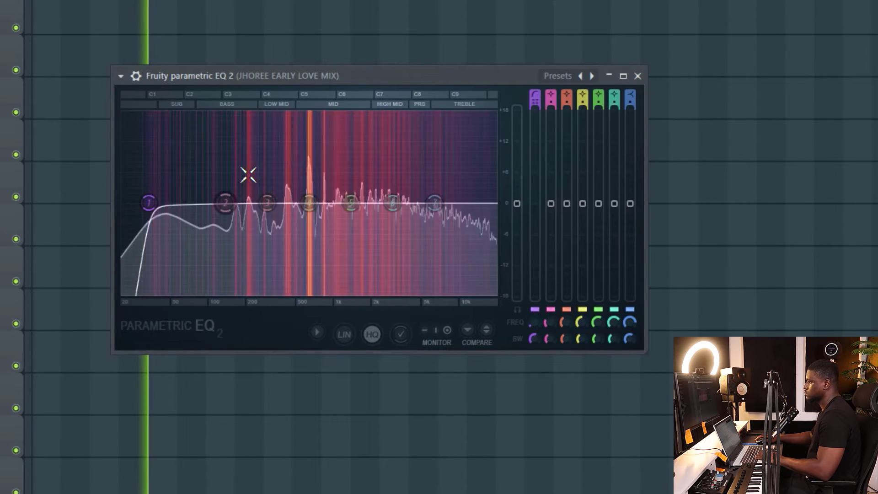
pyautogui.scroll(1, 245, 177)
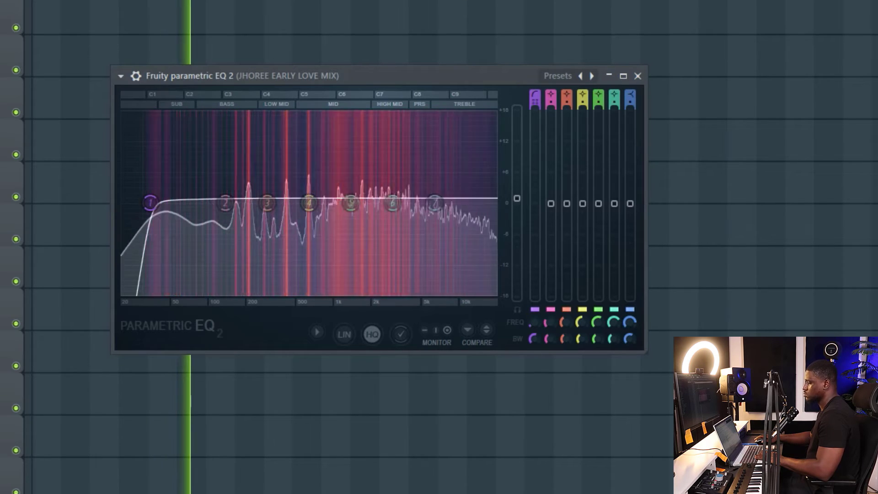
pyautogui.press('space')
# - Compare the playing mix with the Fruity Parametric EQ 2 bypassed and enabled, leaving it enabled
pyautogui.click(135, 75)
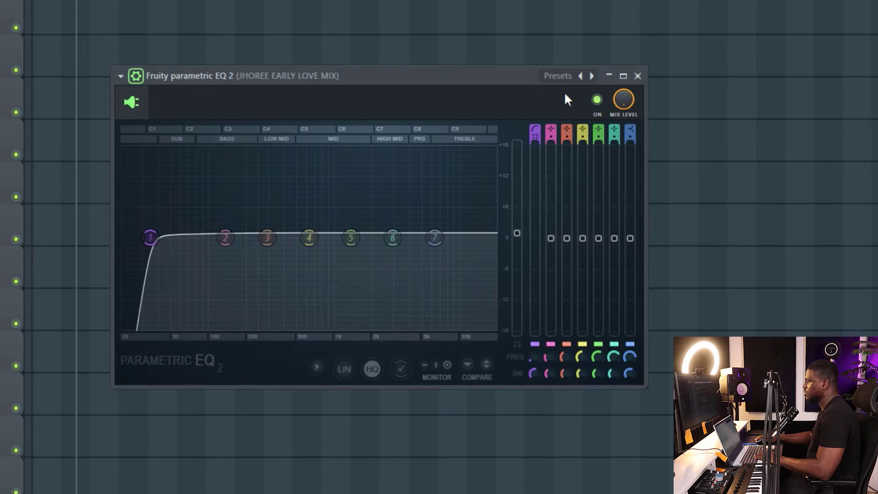
pyautogui.press('space')
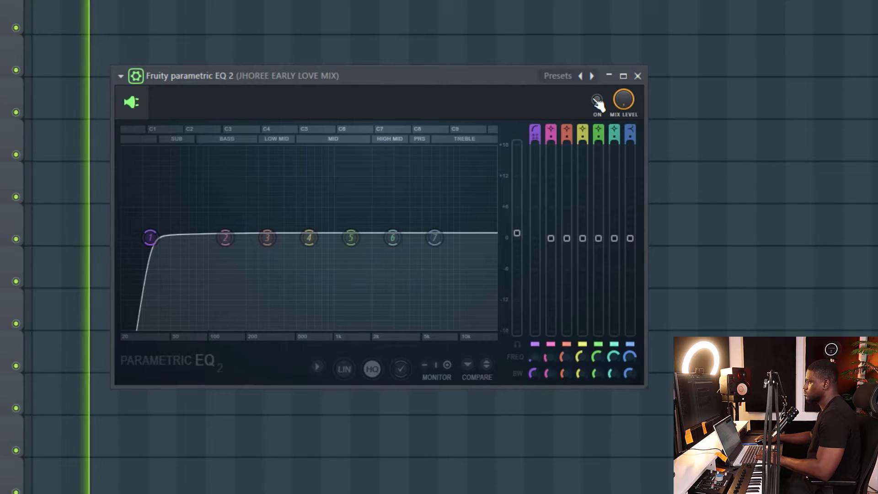
pyautogui.press('space')
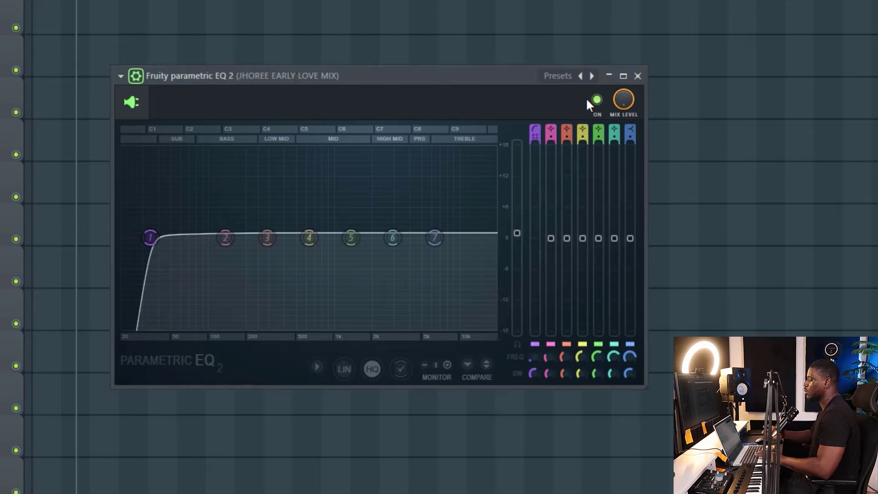
pyautogui.press('space')
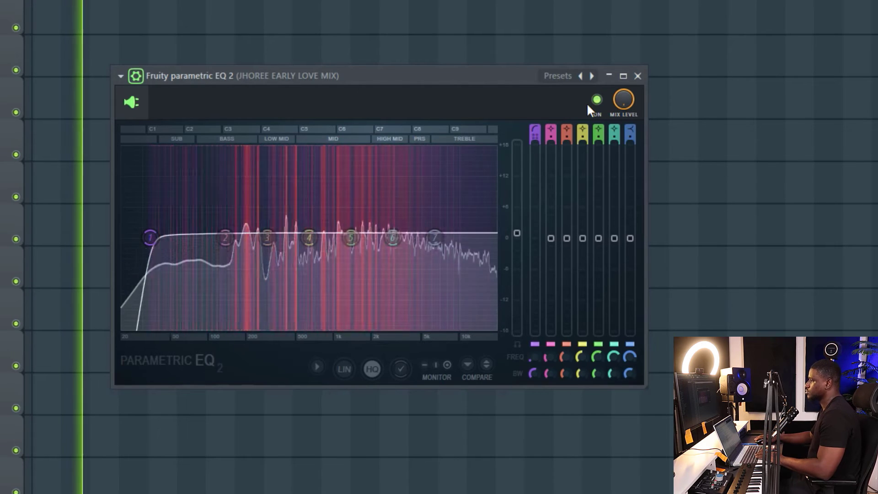
pyautogui.click(595, 104)
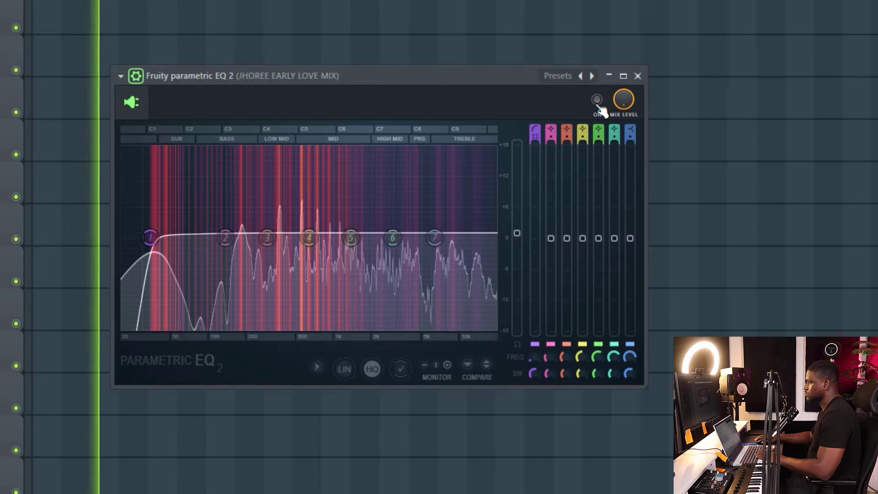
pyautogui.click(597, 101)
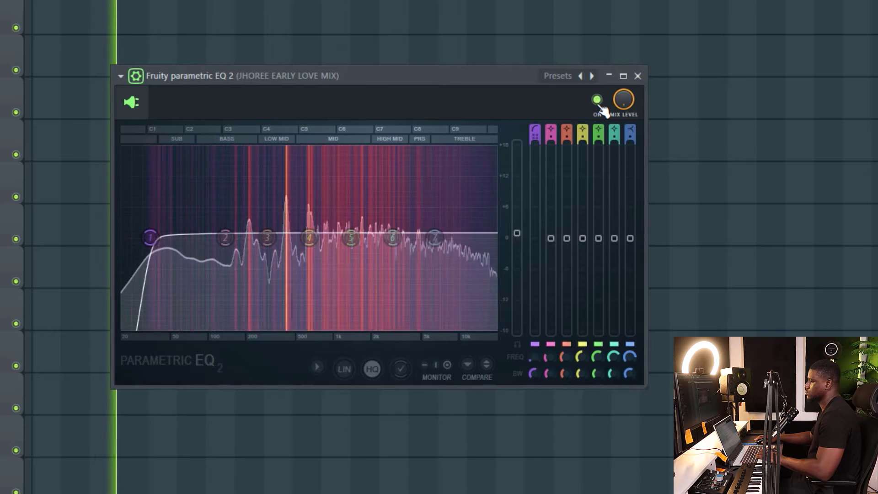
pyautogui.click(599, 103)
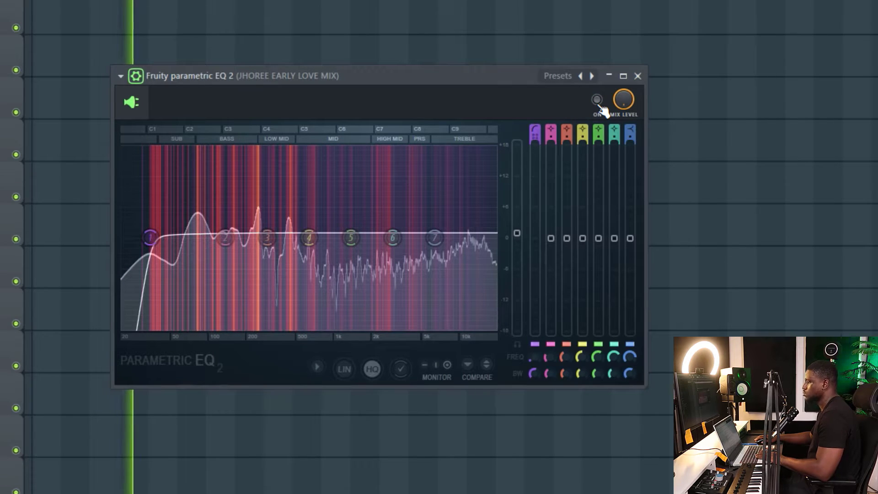
pyautogui.click(597, 100)
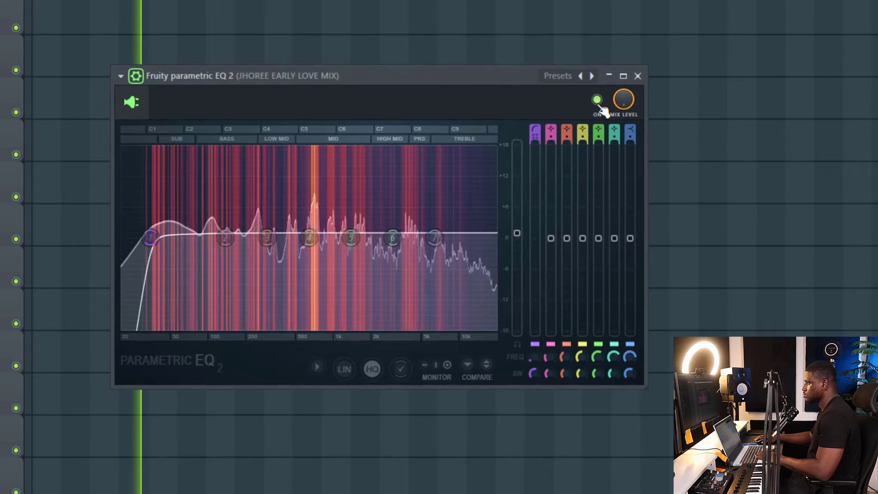
pyautogui.press('space')
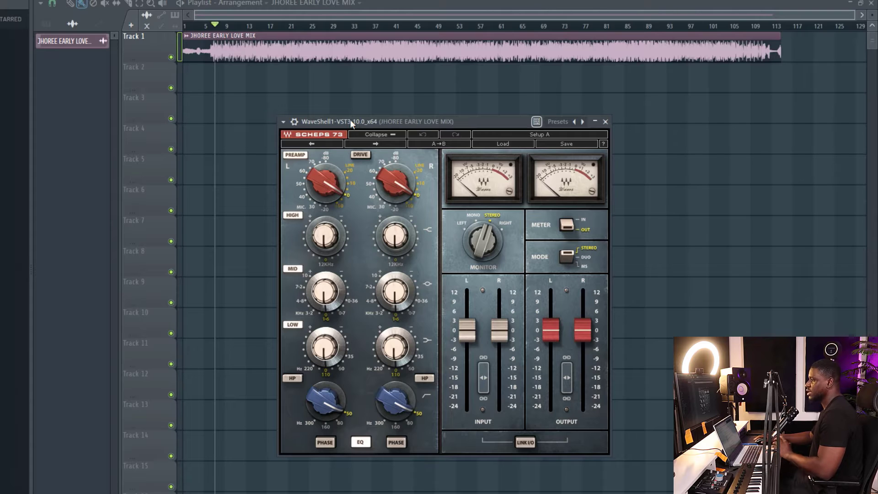
# - During playback, set the Scheps 73 mid band to 0.36 kHz with -3.2 gain and the high gain to 1.0
pyautogui.press('space')
pyautogui.moveTo(351, 121); pyautogui.dragTo(343, 120)
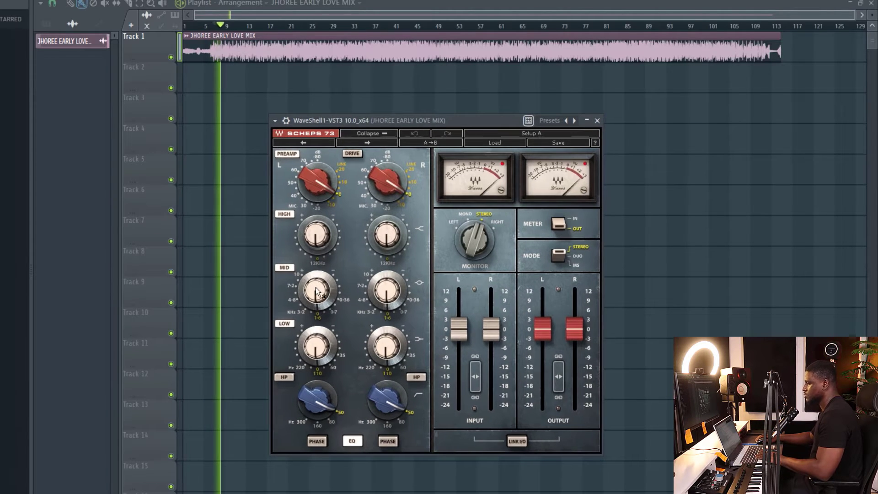
pyautogui.moveTo(309, 308)
pyautogui.mouseDown()
pyautogui.moveTo(310, 298)
pyautogui.moveTo(310, 311)
pyautogui.mouseUp()
pyautogui.moveTo(313, 253); pyautogui.dragTo(314, 252)
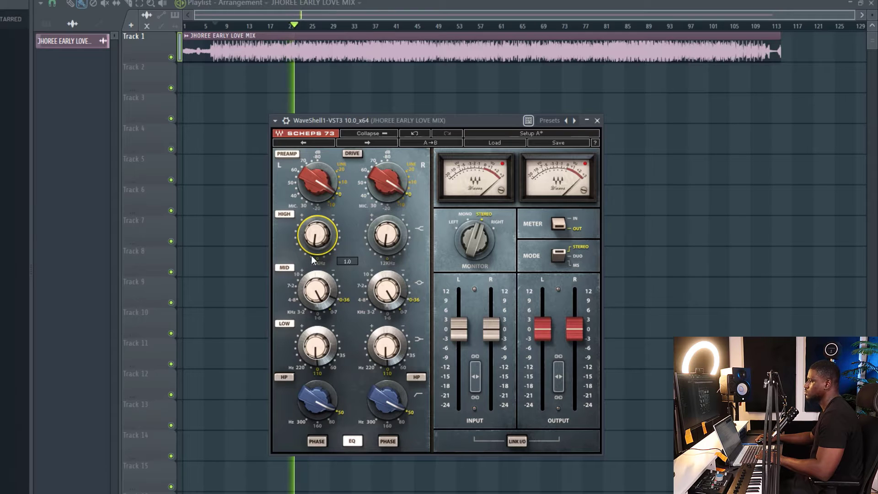
# - Set the Scheps 73 low band frequency to 35 Hz and adjust its gain slightly
pyautogui.click(305, 361)
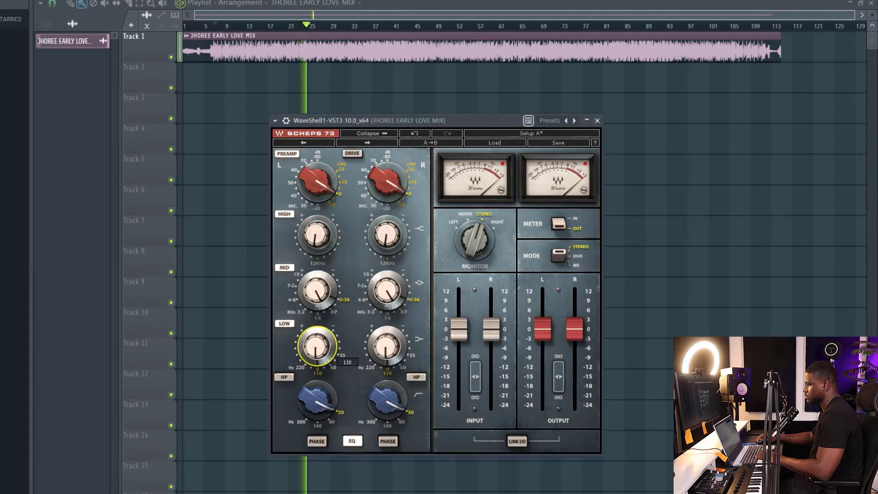
pyautogui.moveTo(313, 349); pyautogui.dragTo(313, 351)
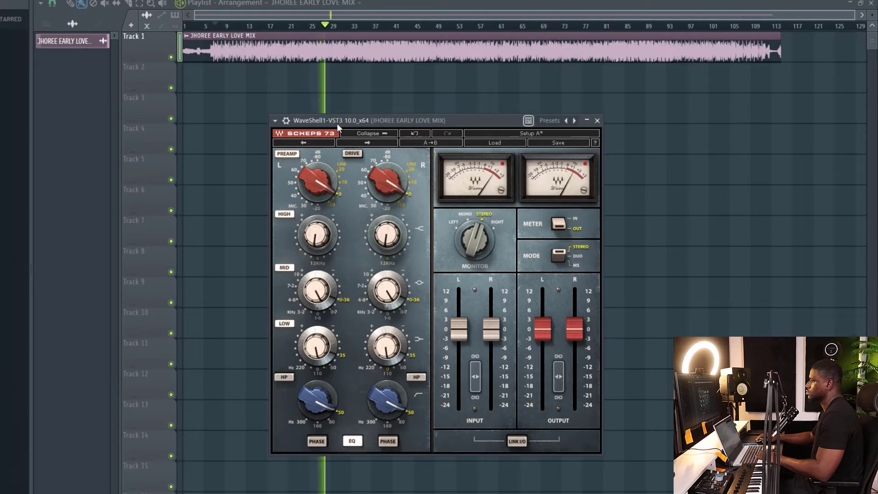
pyautogui.moveTo(334, 122); pyautogui.dragTo(314, 114)
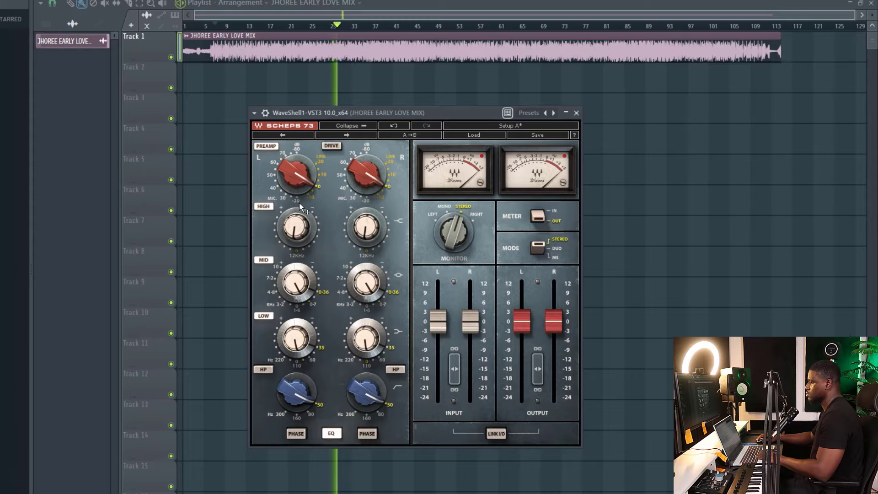
# - Try boosting the 0.36 kHz mid gain to about 2 and replay the mix to hear the effect
pyautogui.moveTo(295, 284)
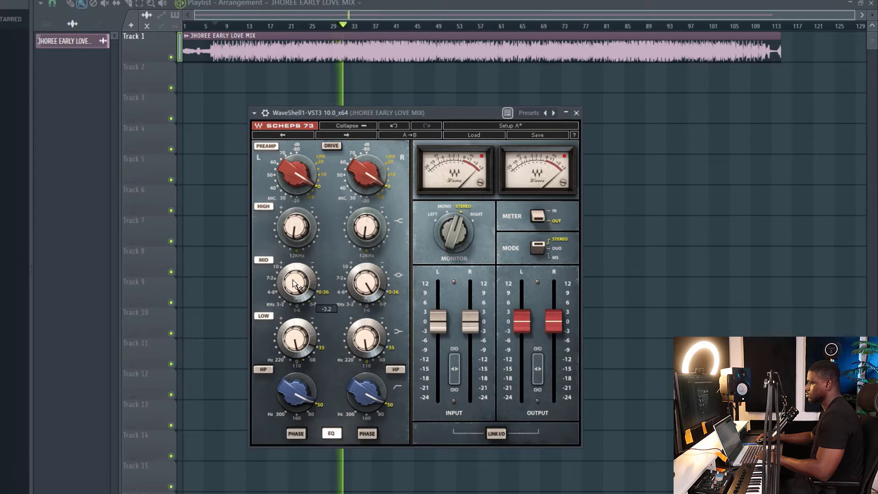
pyautogui.click(303, 287)
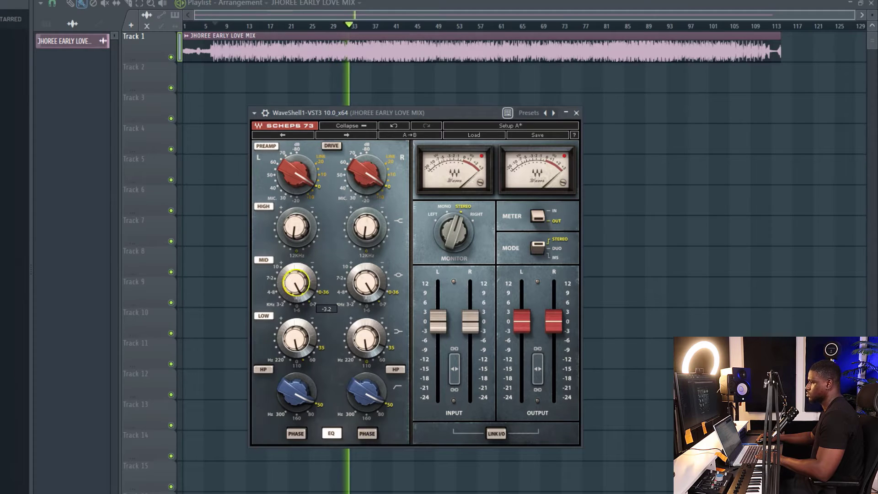
pyautogui.moveTo(304, 286); pyautogui.dragTo(303, 271)
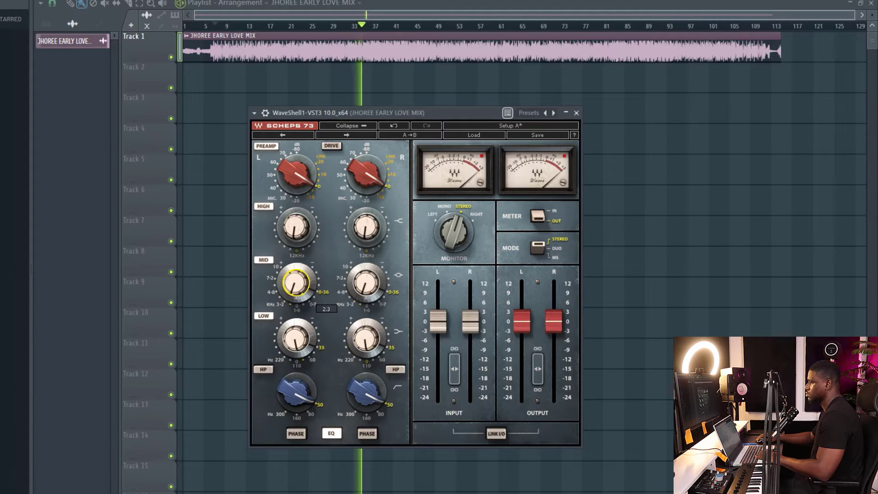
pyautogui.press('space')
pyautogui.press('space')
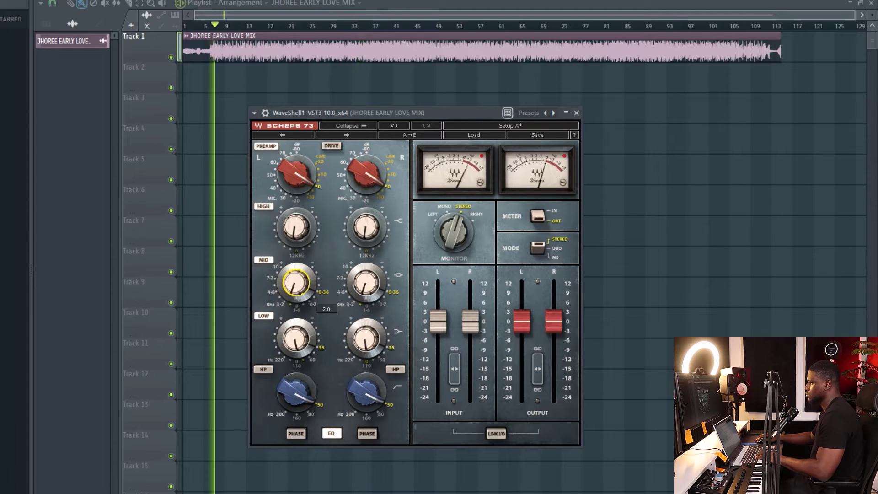
# - Set the mid gain to about -3.0 and the high gain to 1.5, then stop playback
pyautogui.moveTo(304, 275)
pyautogui.mouseDown()
pyautogui.moveTo(303, 288)
pyautogui.moveTo(298, 280)
pyautogui.mouseUp()
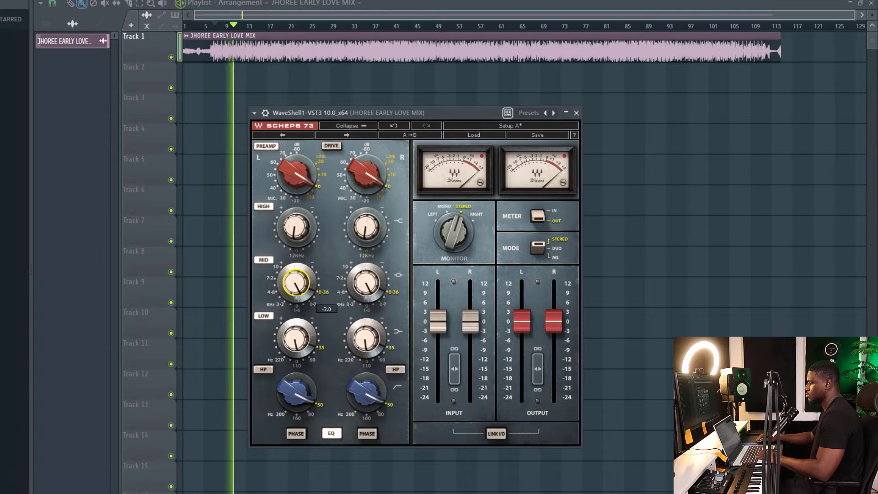
pyautogui.moveTo(293, 219); pyautogui.dragTo(294, 217)
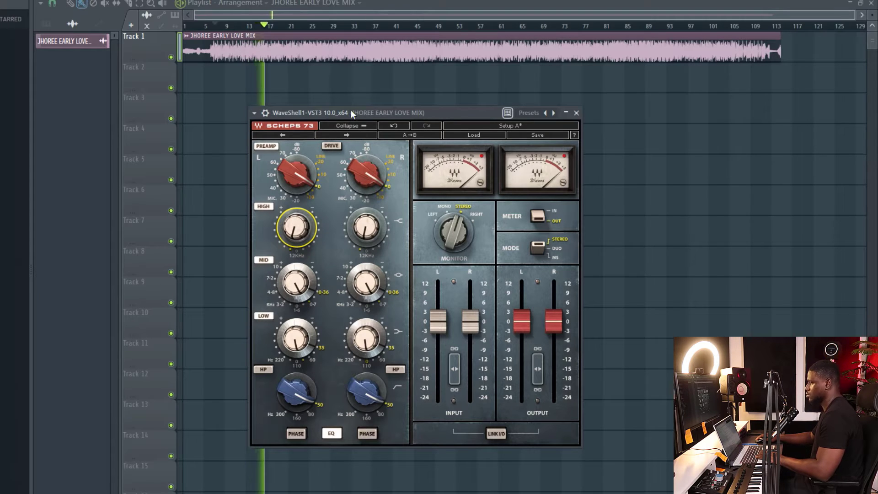
pyautogui.press('space')
# - Play the mix and compare it with the Scheps 73 bypassed and enabled, leaving it enabled
pyautogui.click(265, 113)
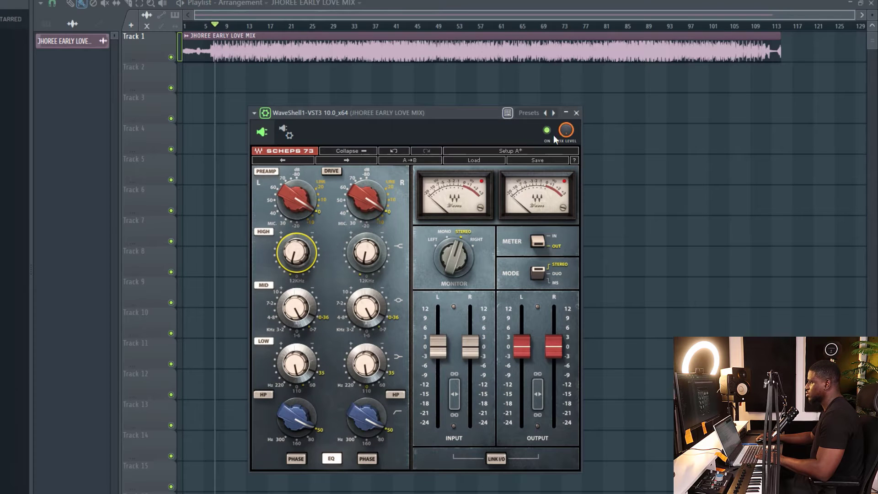
pyautogui.press('space')
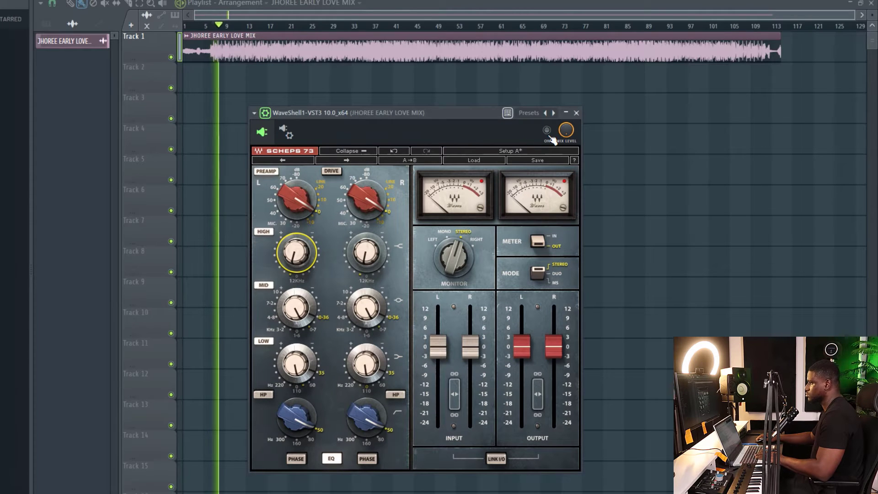
pyautogui.click(548, 132)
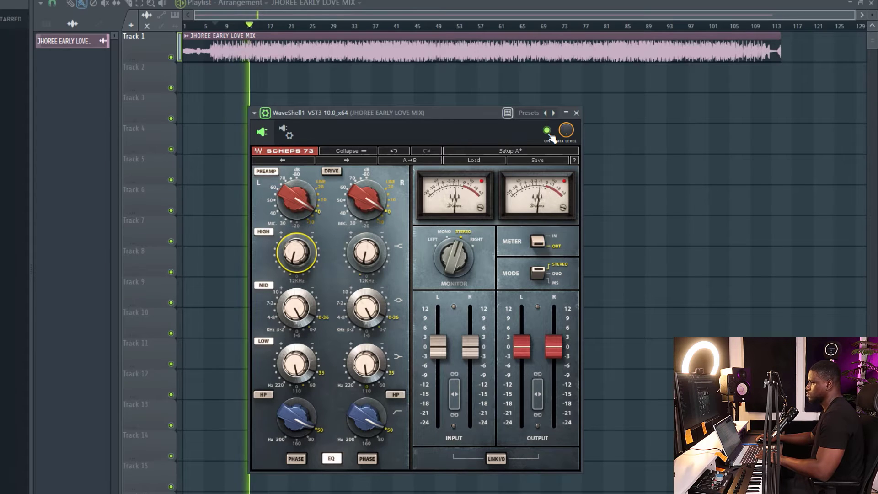
pyautogui.click(548, 132)
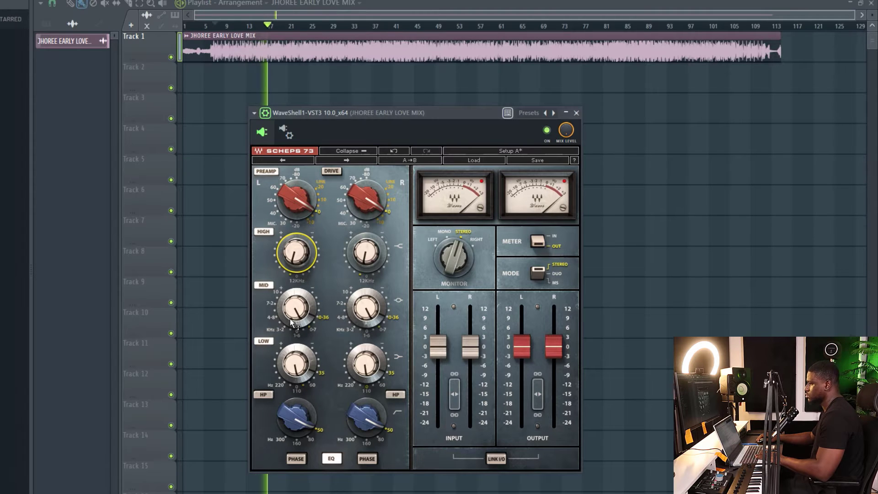
# - Fine-tune the gain of the 35 Hz low band and stop playback
pyautogui.moveTo(297, 358); pyautogui.dragTo(297, 362)
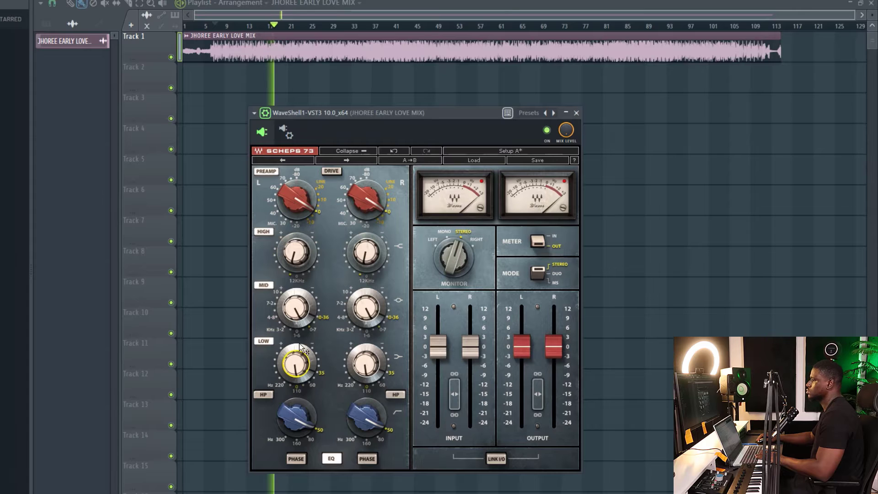
pyautogui.press('space')
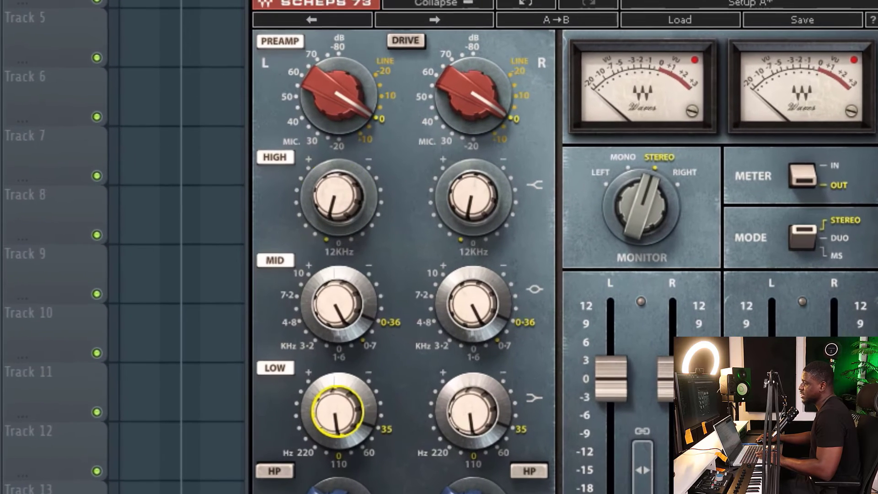
# - Review the high, mid and low gain settings, then compare the playing mix with the Scheps 73 bypassed and enabled
pyautogui.click(297, 254)
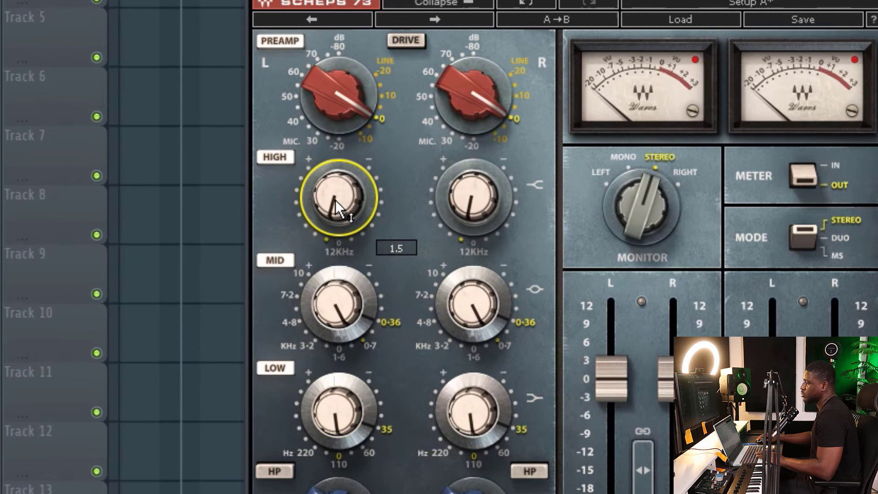
pyautogui.click(335, 303)
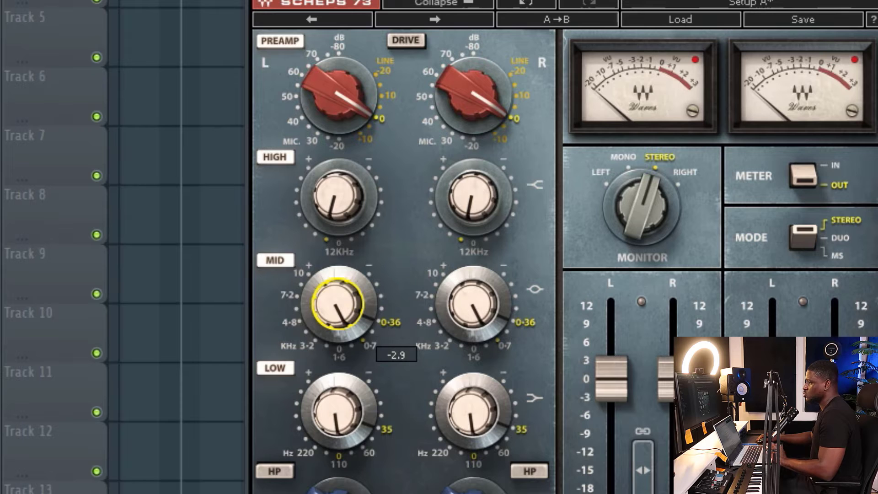
pyautogui.click(336, 414)
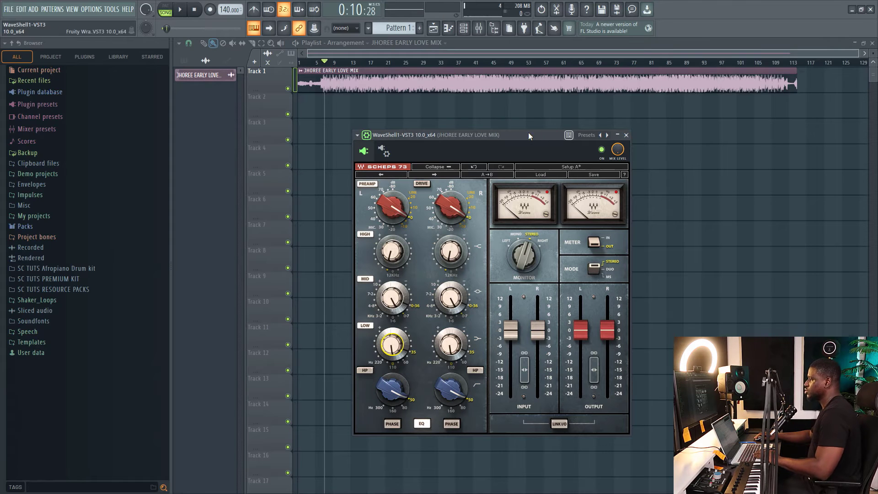
pyautogui.click(601, 149)
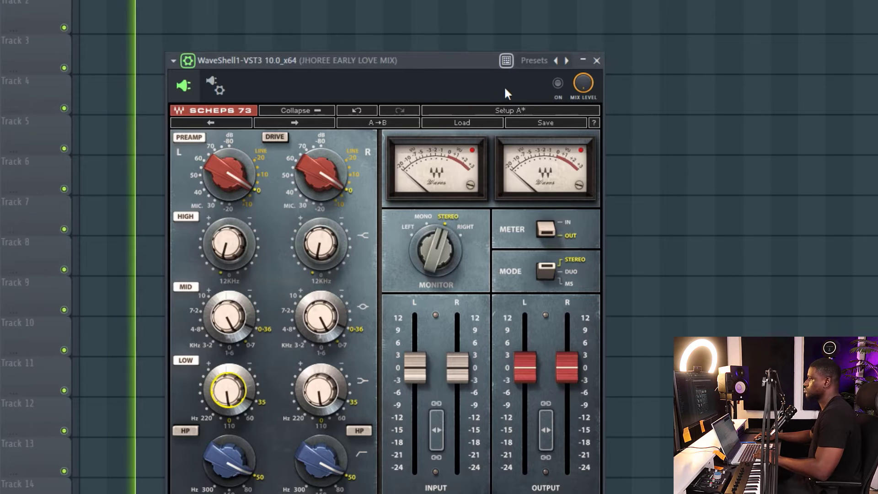
pyautogui.click(558, 85)
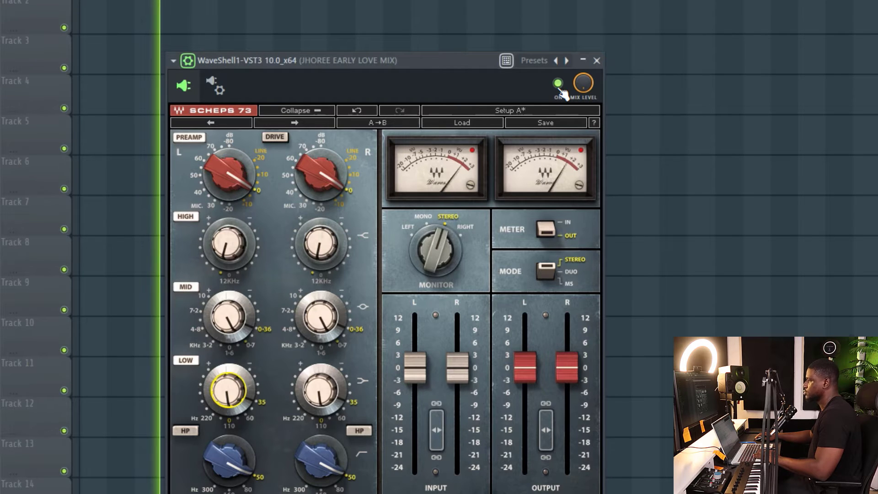
# - Compare the playing mix with the Scheps 73 bypassed and enabled, leaving it enabled
pyautogui.click(558, 85)
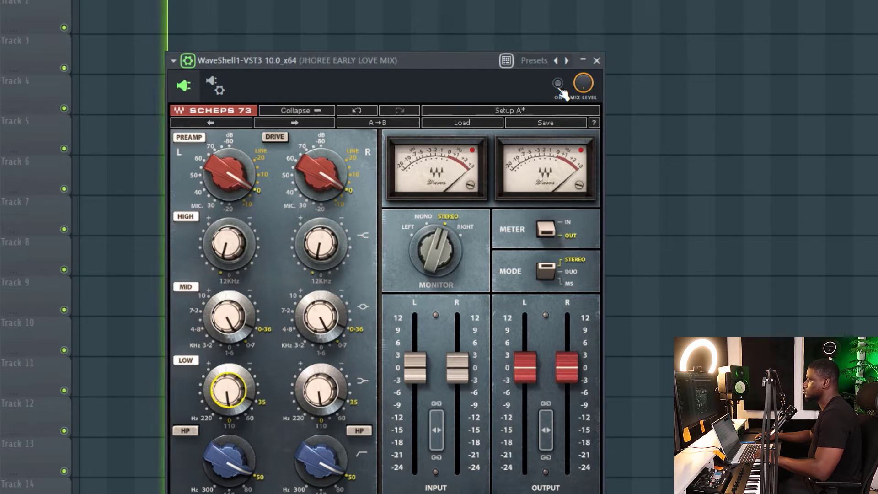
pyautogui.click(558, 85)
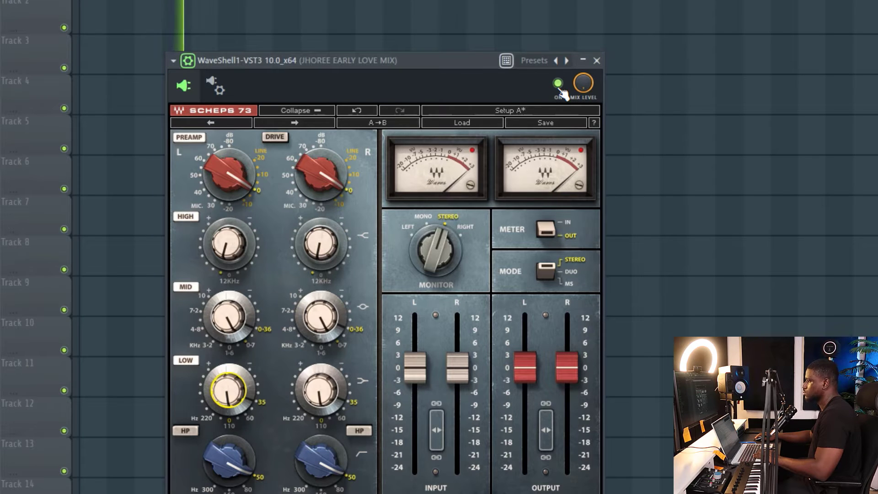
pyautogui.click(559, 87)
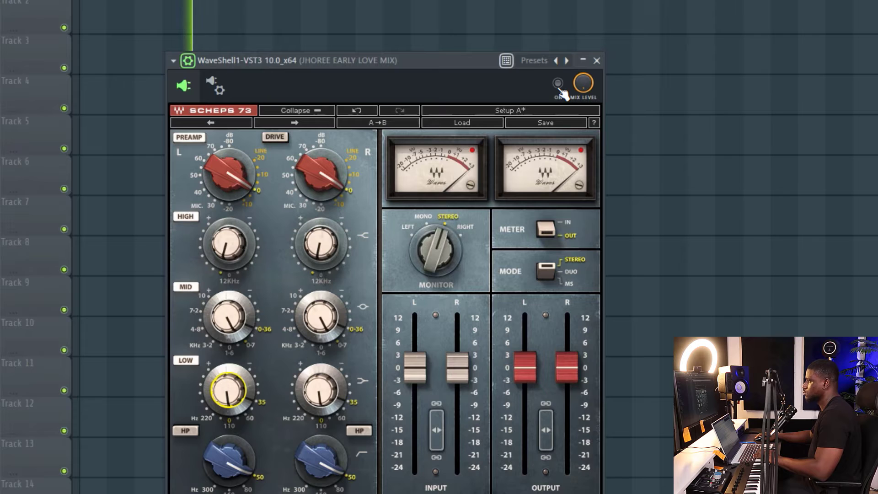
pyautogui.click(558, 85)
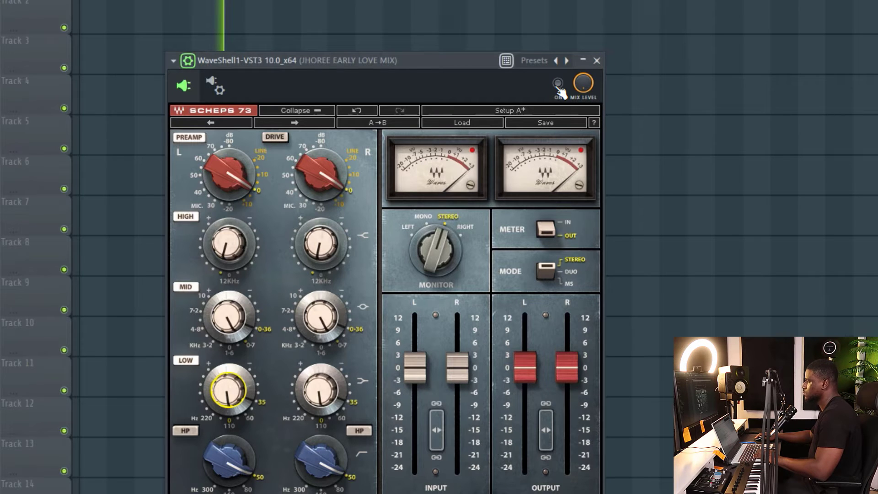
pyautogui.click(558, 83)
# - Fine-tune the gain of the 12 kHz high band, compare the mix with the Scheps 73 bypassed and enabled, and stop playback
pyautogui.moveTo(227, 236); pyautogui.dragTo(228, 240)
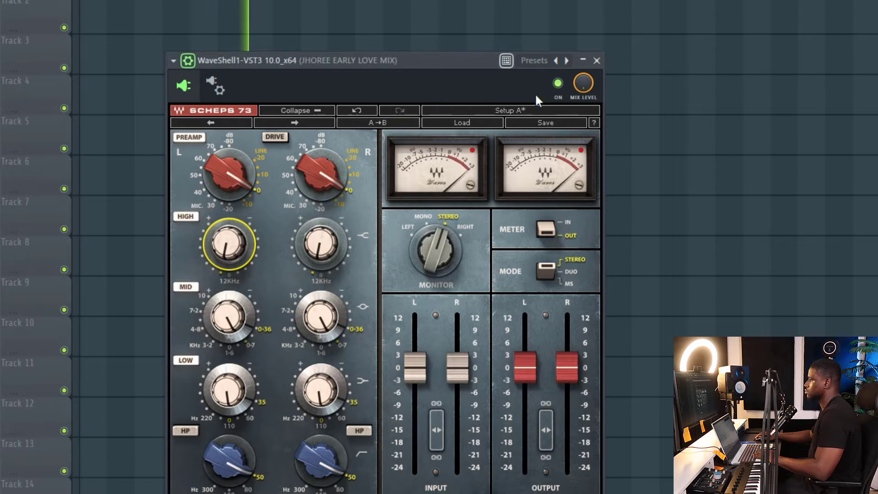
pyautogui.click(556, 92)
pyautogui.click(556, 91)
pyautogui.click(556, 92)
pyautogui.press('space')
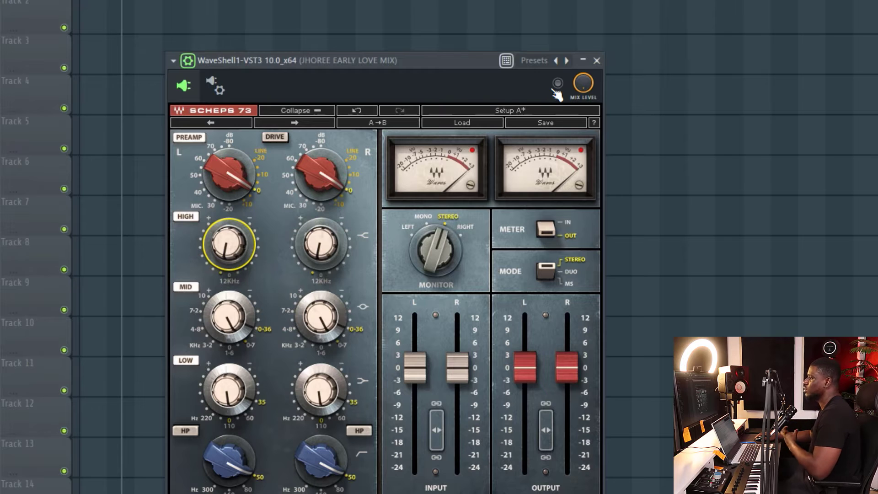
pyautogui.click(566, 95)
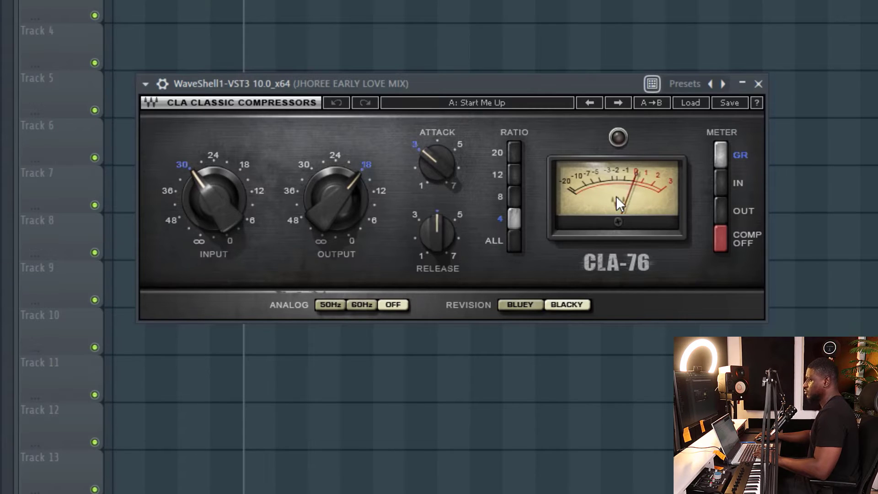
# - While playing the mix, lower the CLA-76 input to between 36 and 48 and set its output to -15.1
pyautogui.press('space')
pyautogui.moveTo(221, 196)
pyautogui.mouseDown()
pyautogui.moveTo(221, 207)
pyautogui.moveTo(221, 193)
pyautogui.mouseUp()
pyautogui.moveTo(336, 201); pyautogui.dragTo(321, 188)
pyautogui.press('space')
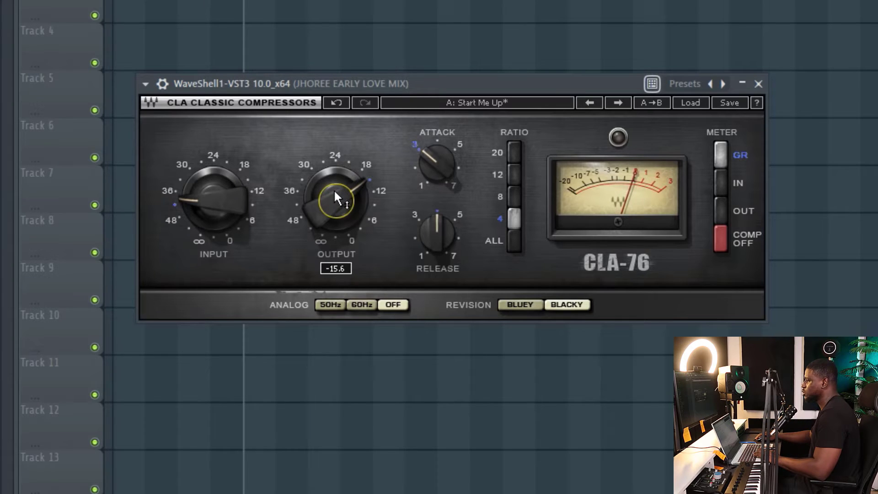
pyautogui.press('space')
pyautogui.moveTo(332, 191); pyautogui.dragTo(332, 180)
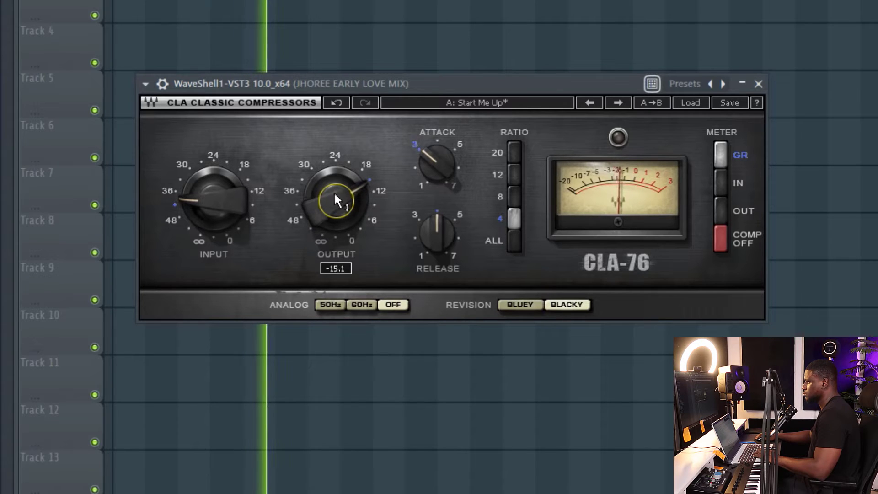
# - Show the CLA-76 wrapper controls, bypass the compressor during playback, and stop the mix
pyautogui.click(163, 85)
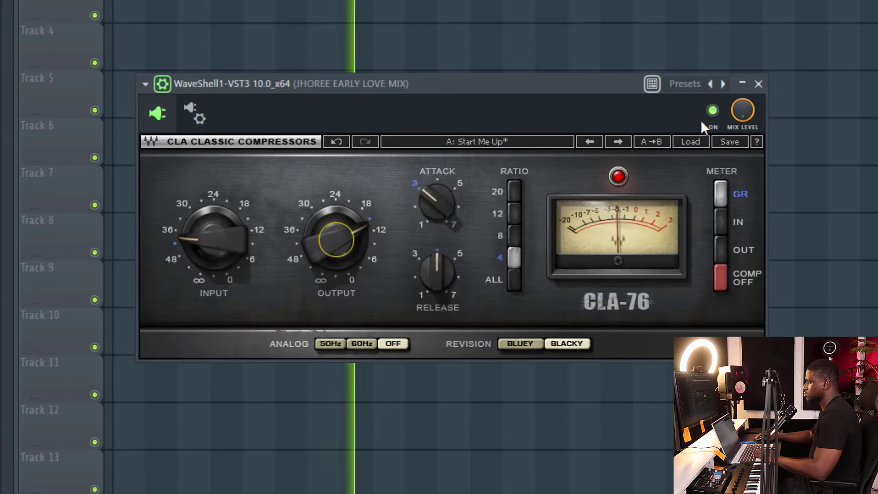
pyautogui.click(712, 113)
pyautogui.press('space')
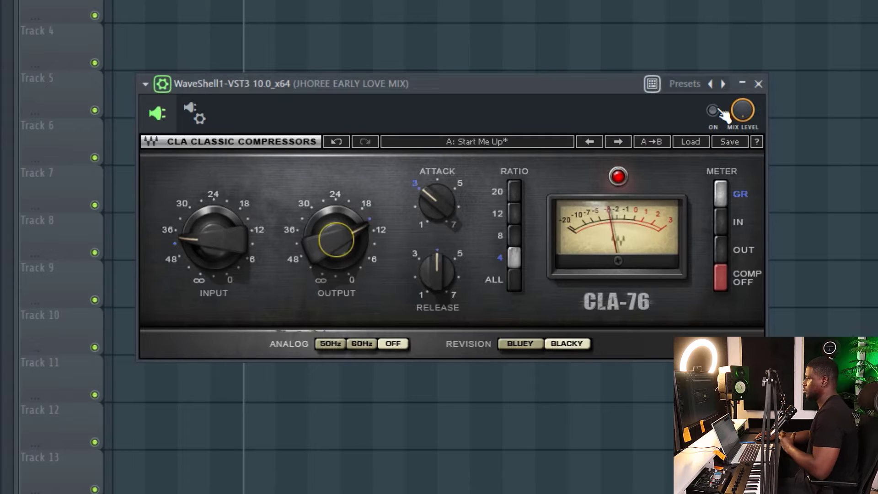
# - Play the mix and compare it with the CLA-76 bypassed and enabled, leaving it enabled
pyautogui.press('space')
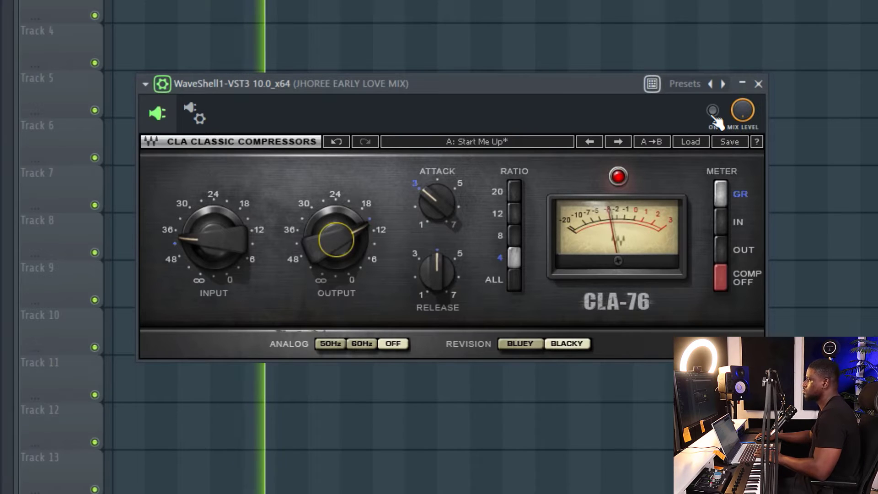
pyautogui.click(713, 114)
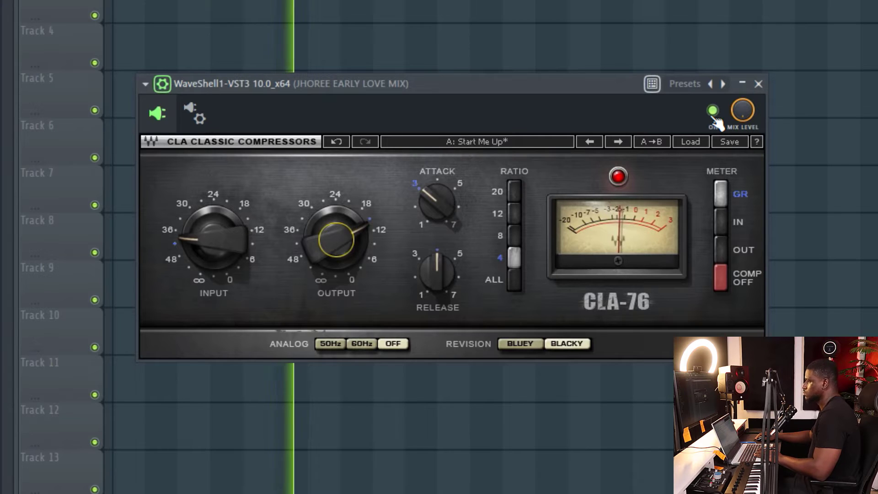
pyautogui.click(713, 113)
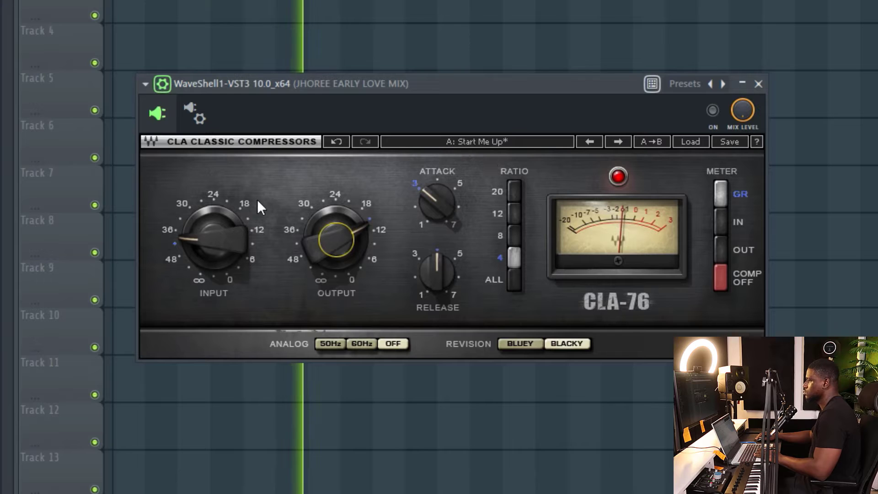
pyautogui.click(713, 115)
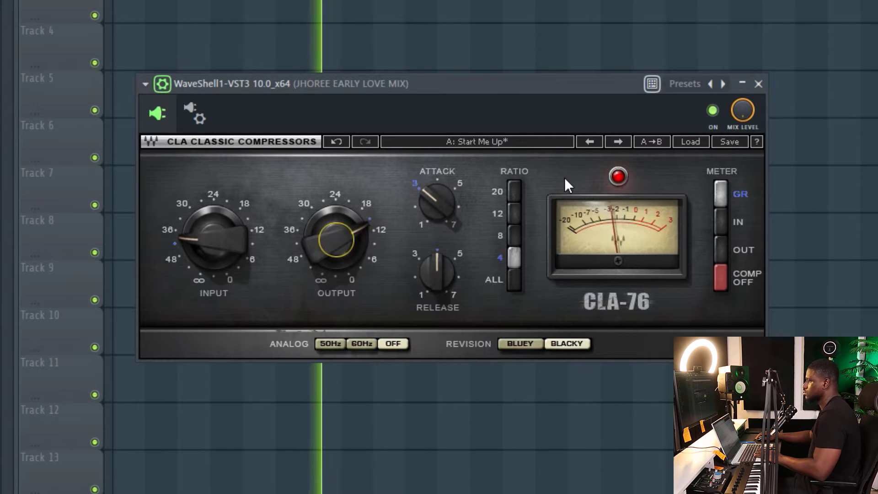
pyautogui.click(716, 112)
pyautogui.click(717, 114)
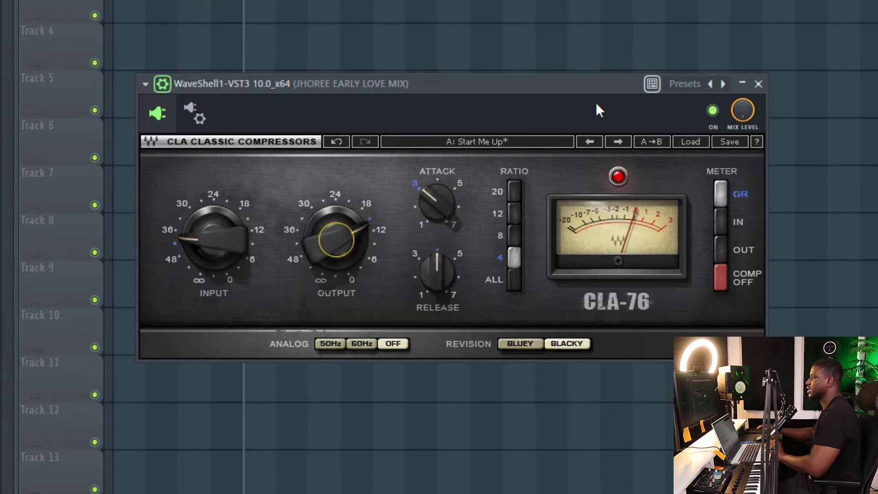
# - Replay short passages of the mix, switching the CLA-76 off and on once during playback, and finish with playback stopped
pyautogui.press('space')
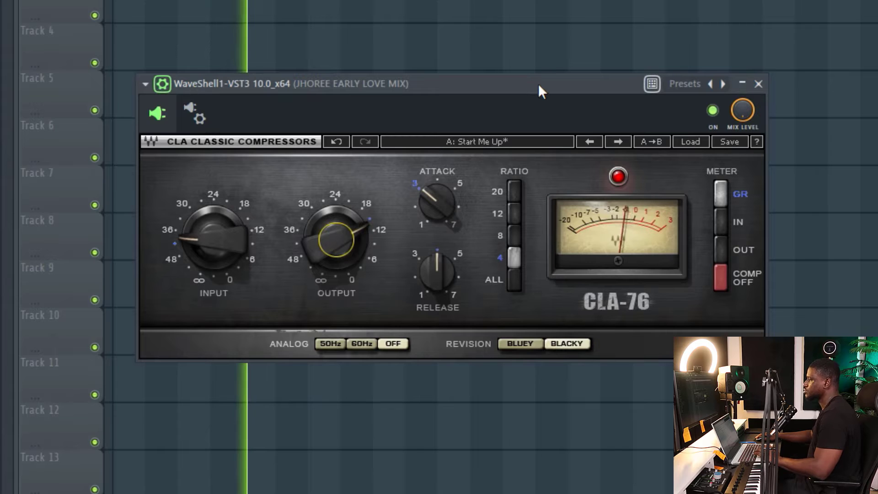
pyautogui.press('space')
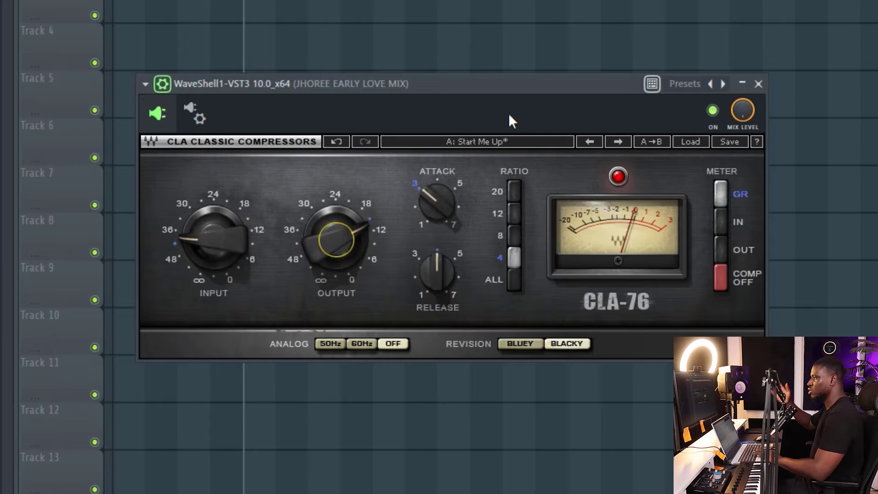
pyautogui.press('space')
pyautogui.click(713, 113)
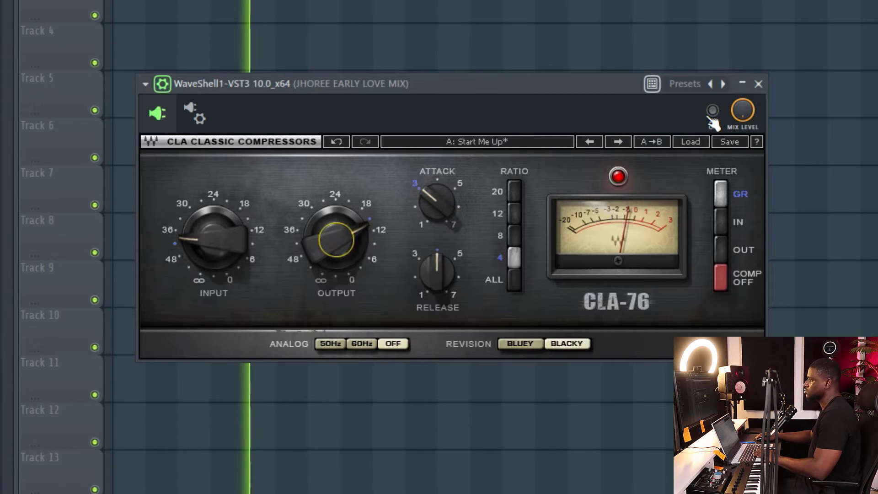
pyautogui.click(712, 112)
pyautogui.press('space')
pyautogui.press('space')
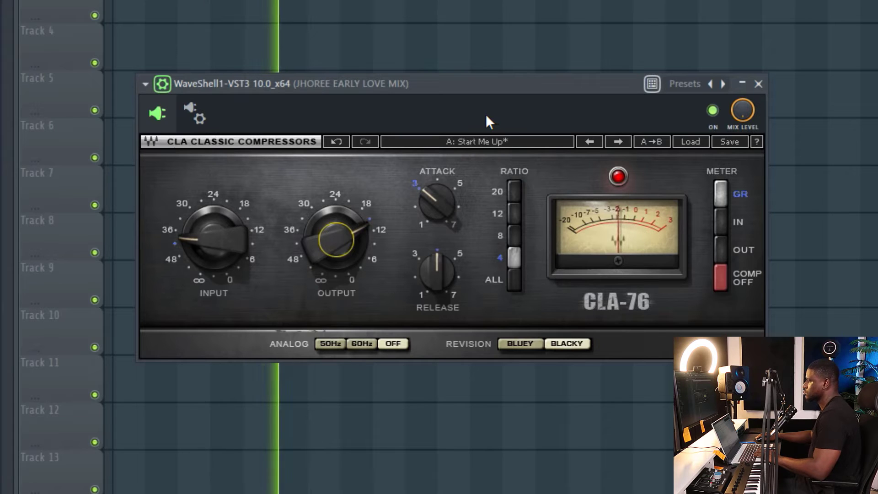
pyautogui.press('space')
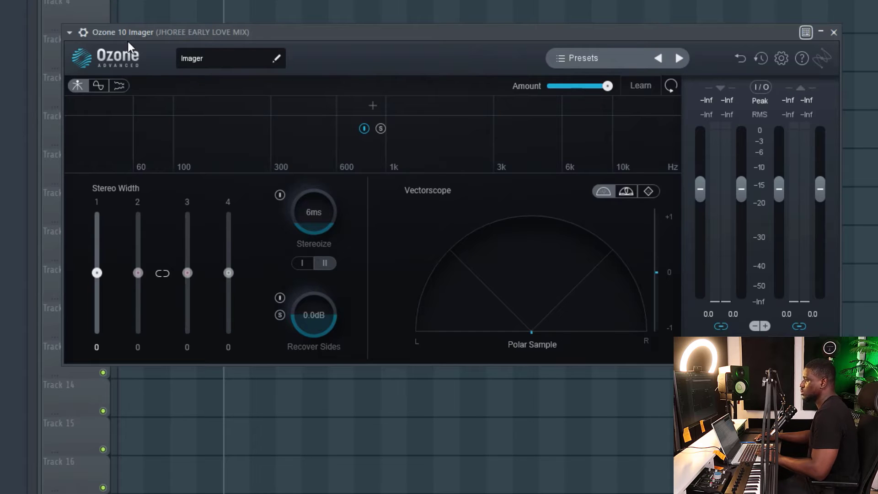
# - Split the Ozone 10 Imager into four bands and play the mix so Learn places the crossovers
pyautogui.click(150, 105)
pyautogui.click(193, 106)
pyautogui.click(305, 105)
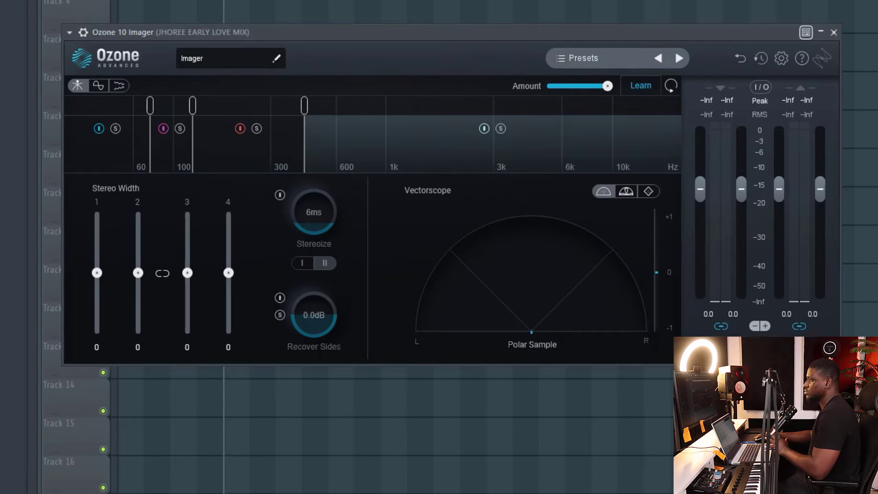
pyautogui.press('space')
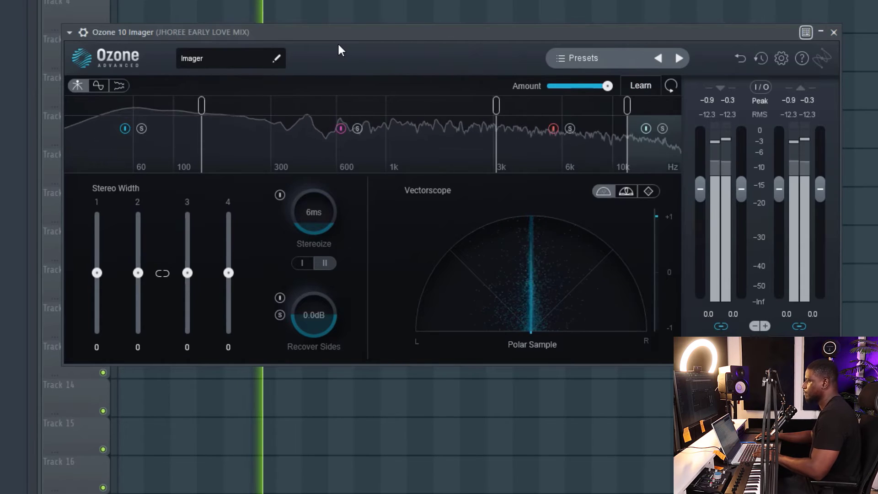
pyautogui.press('space')
# - Load the Modern Width preset in Ozone Imager and play the mix briefly
pyautogui.click(193, 59)
pyautogui.click(369, 61)
pyautogui.click(590, 67)
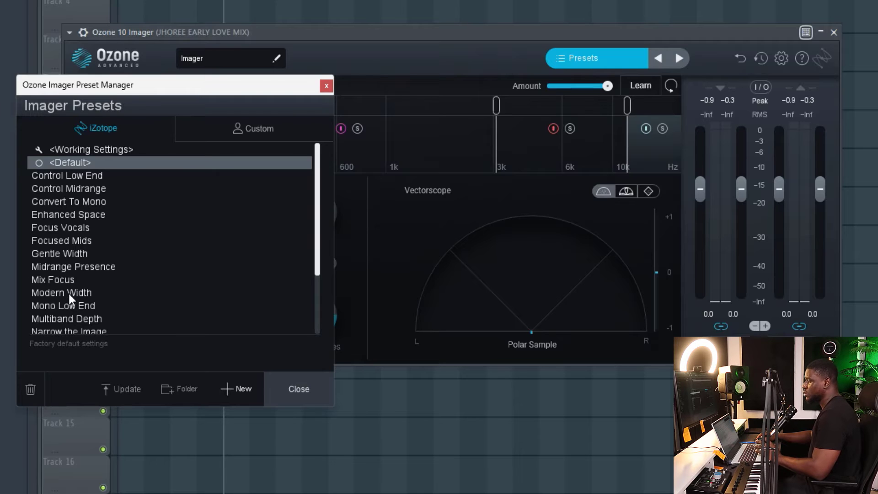
pyautogui.scroll(-1, 69, 295)
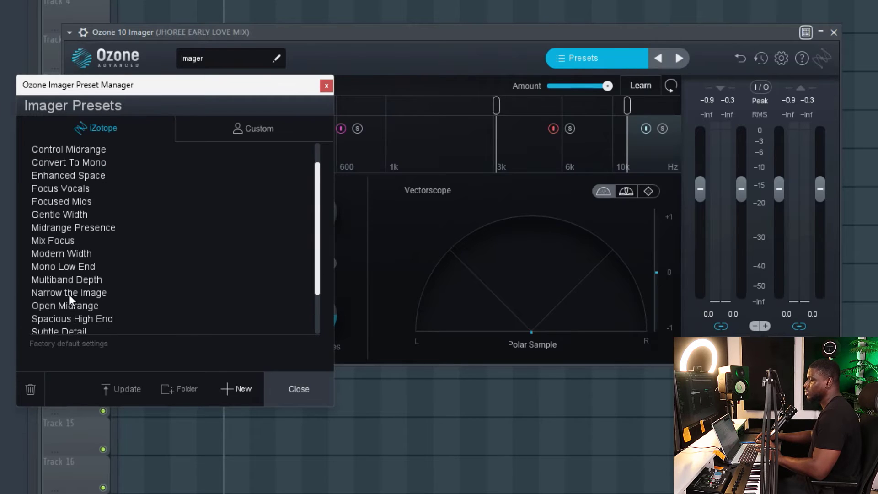
pyautogui.click(64, 256)
pyautogui.click(65, 257)
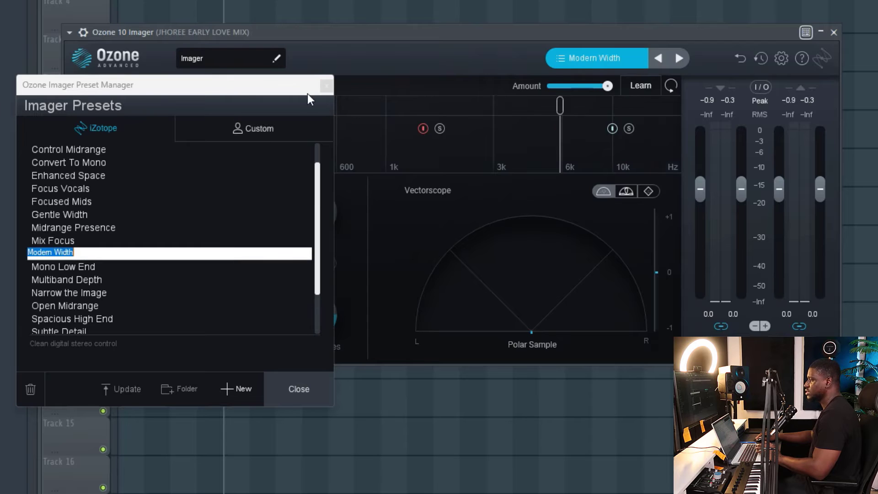
pyautogui.click(326, 86)
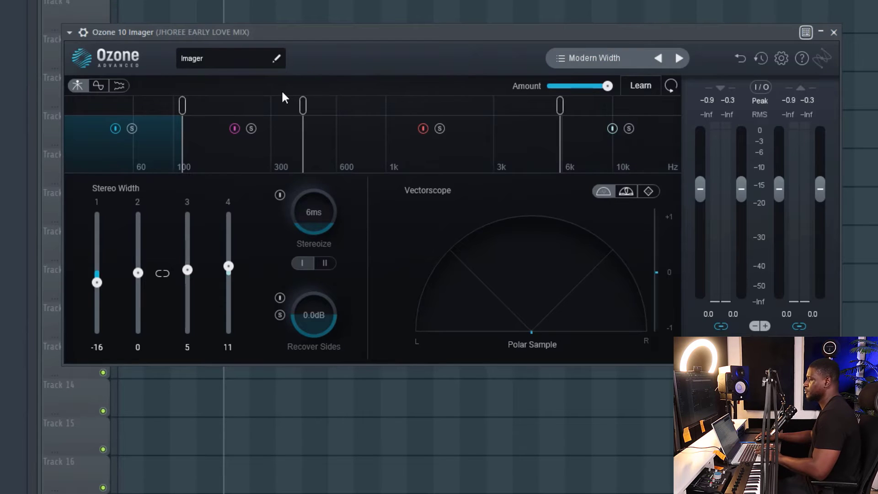
pyautogui.press('space')
pyautogui.press('space')
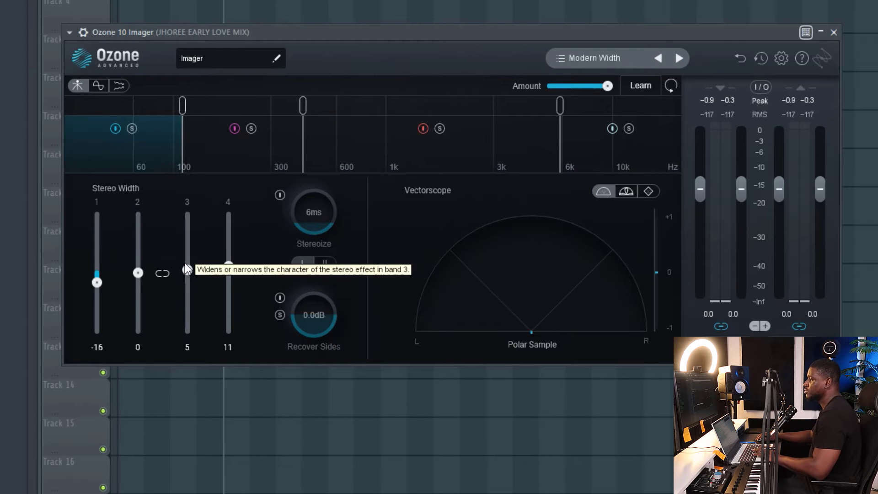
# - Try wider and narrower stereo widths on bands 3 and 4, settling on 29 for band 3 and 18 for band 4
pyautogui.moveTo(187, 269); pyautogui.dragTo(228, 237)
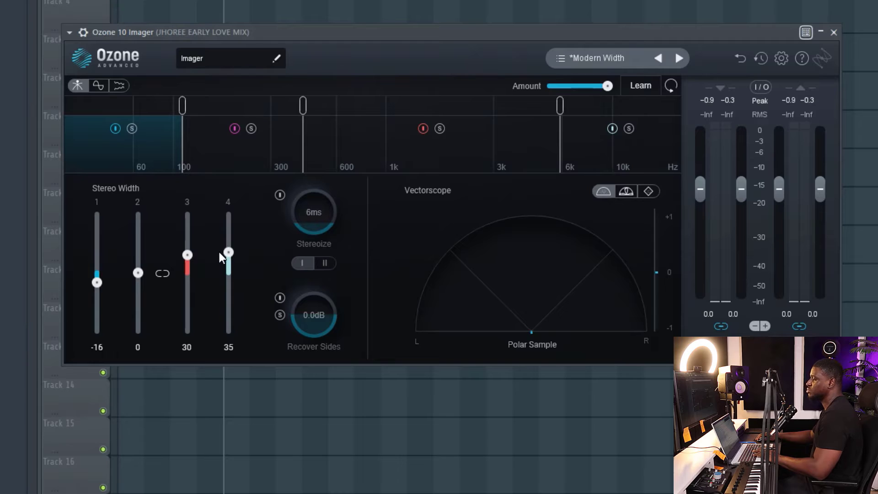
pyautogui.moveTo(229, 253); pyautogui.dragTo(234, 301)
pyautogui.moveTo(191, 259); pyautogui.dragTo(195, 291)
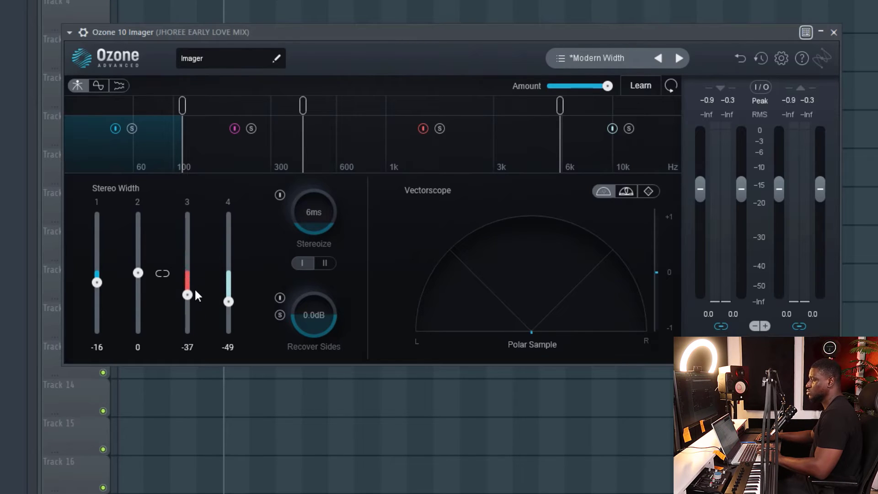
pyautogui.moveTo(197, 257); pyautogui.dragTo(196, 255)
pyautogui.moveTo(232, 300); pyautogui.dragTo(234, 260)
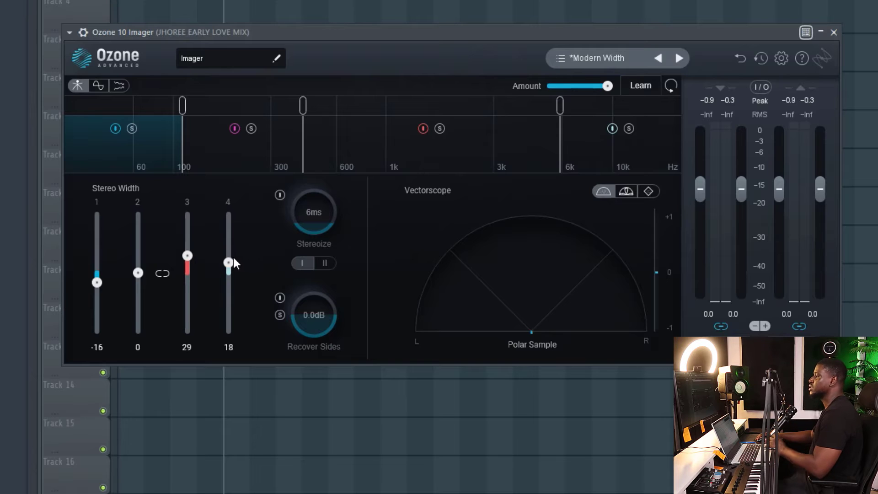
# - Play the mix, try a stereo width of 43 on band 3, and set it back to 29
pyautogui.press('space')
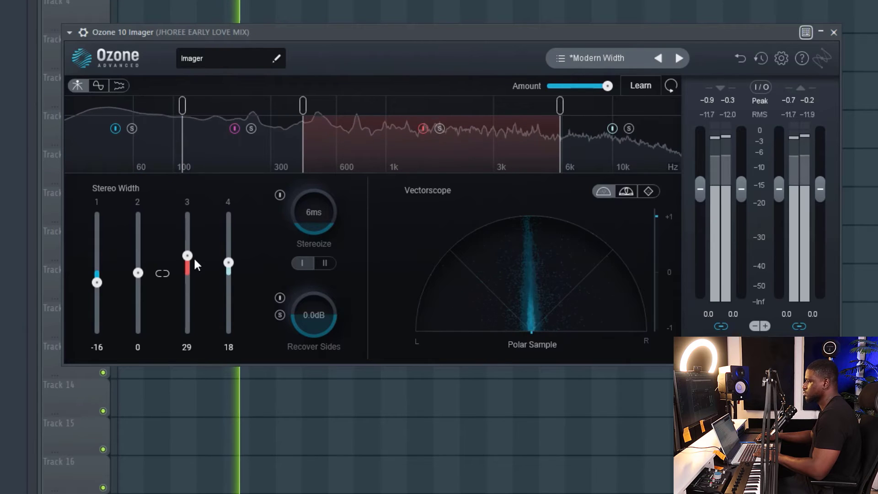
pyautogui.moveTo(193, 251); pyautogui.dragTo(193, 248)
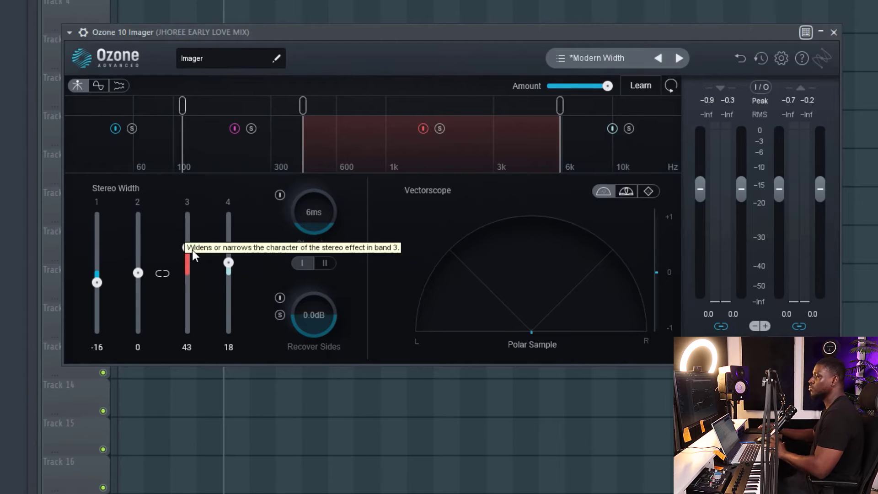
pyautogui.moveTo(184, 246); pyautogui.dragTo(189, 256)
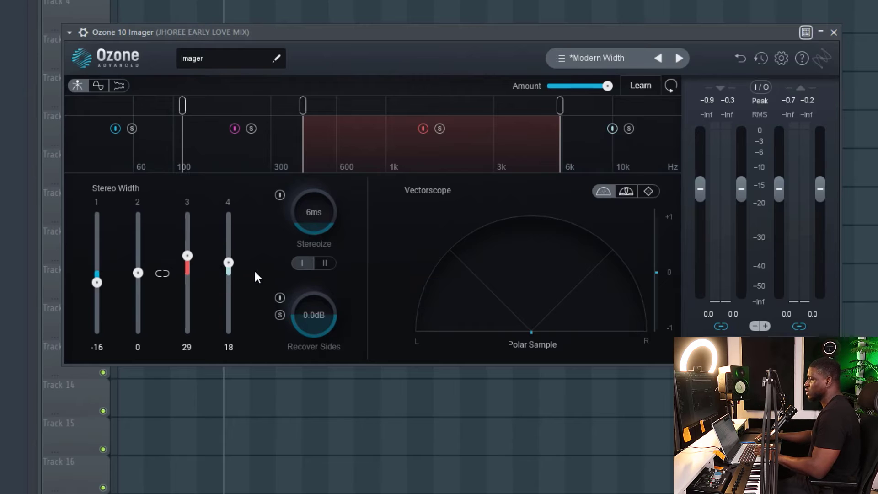
# - Reduce the stereo width to 14 on band 4, 27 on band 3 and -11 on band 2 with the mix playing
pyautogui.moveTo(231, 265); pyautogui.dragTo(187, 257)
pyautogui.press('space')
pyautogui.moveTo(136, 270)
pyautogui.mouseDown()
pyautogui.moveTo(142, 279)
pyautogui.moveTo(140, 257)
pyautogui.moveTo(149, 279)
pyautogui.mouseUp()
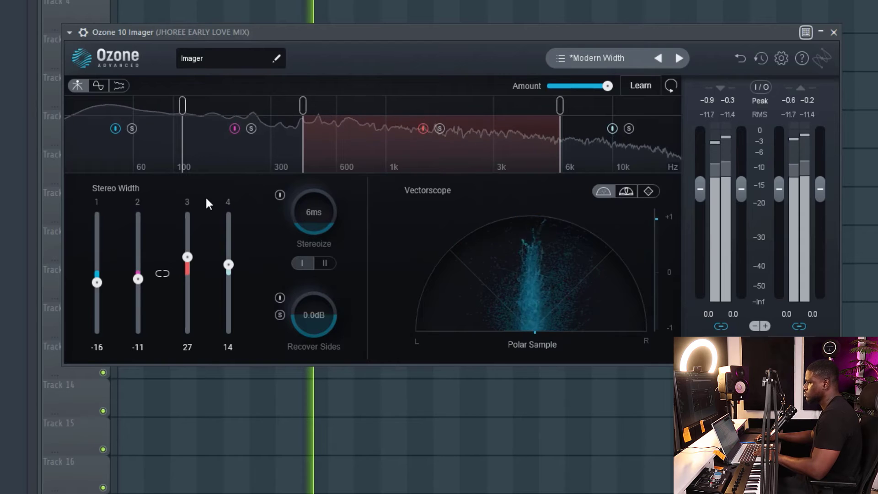
# - Play the mix and compare the sound with Ozone 10 Imager bypassed and enabled, leaving it enabled
pyautogui.click(69, 33)
pyautogui.press('space')
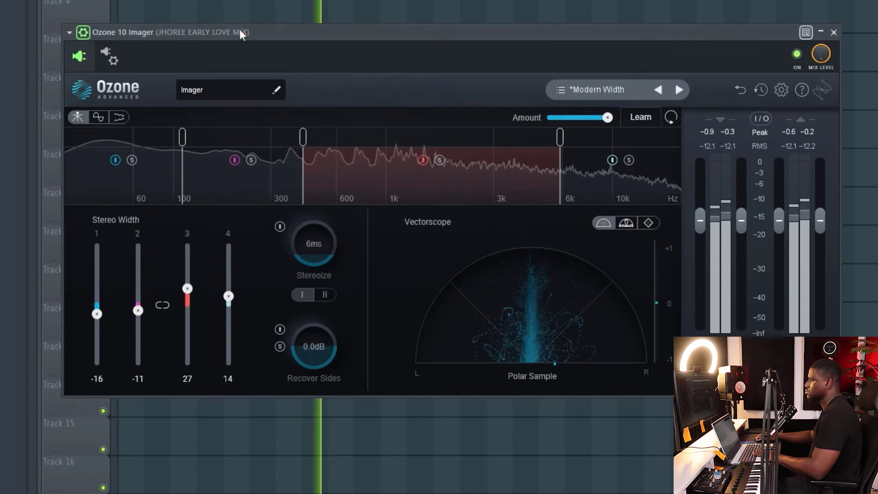
pyautogui.click(797, 55)
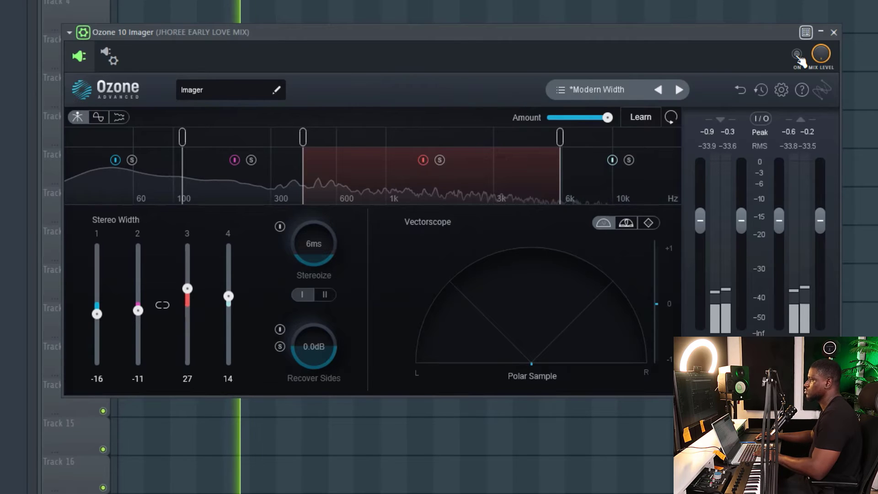
pyautogui.click(797, 55)
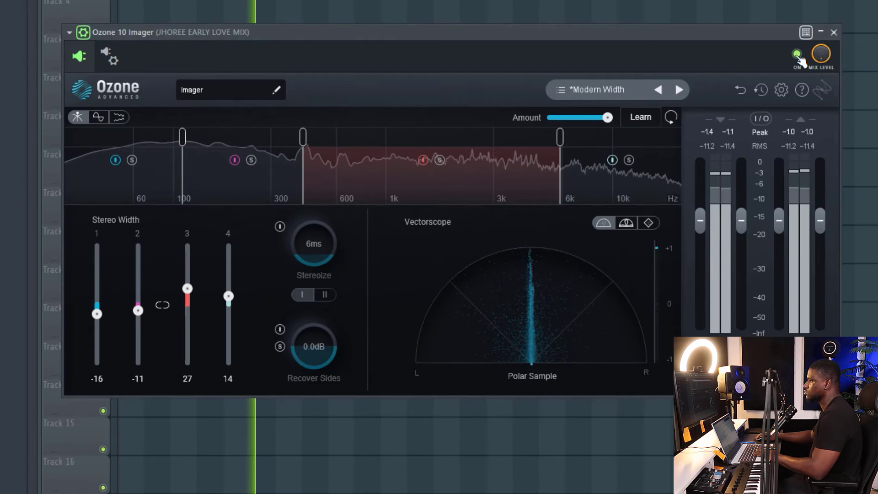
pyautogui.click(797, 55)
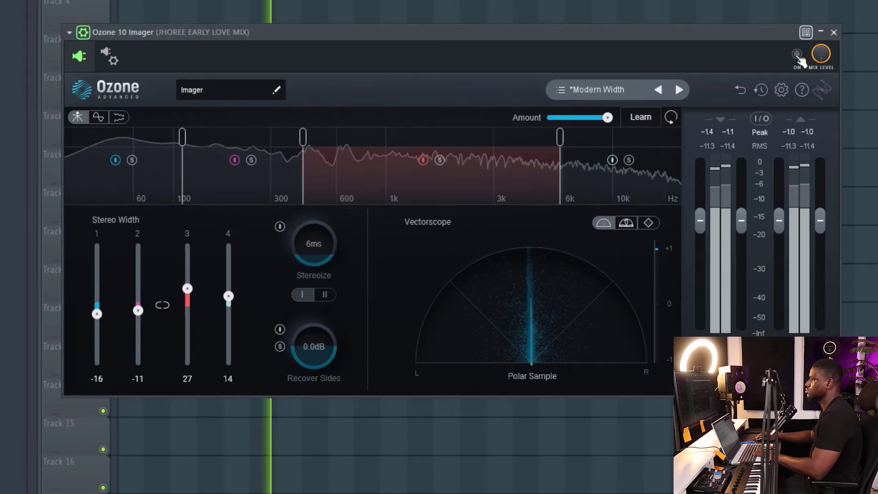
pyautogui.click(797, 55)
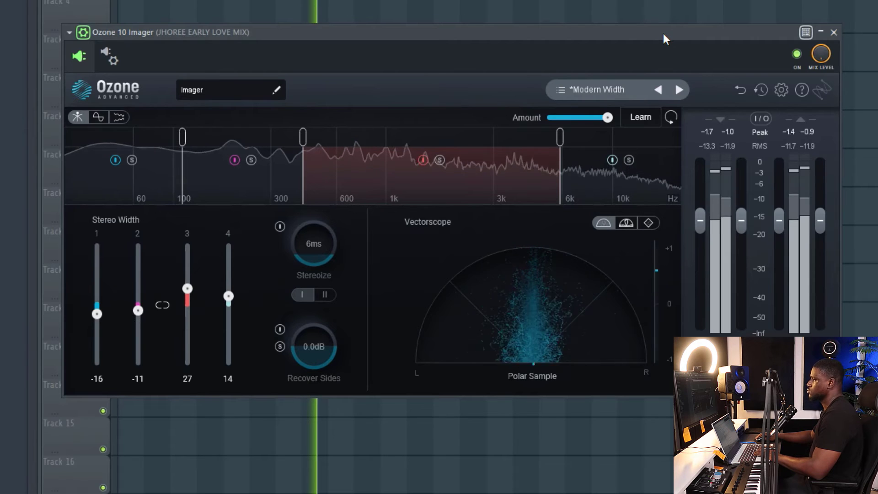
pyautogui.press('space')
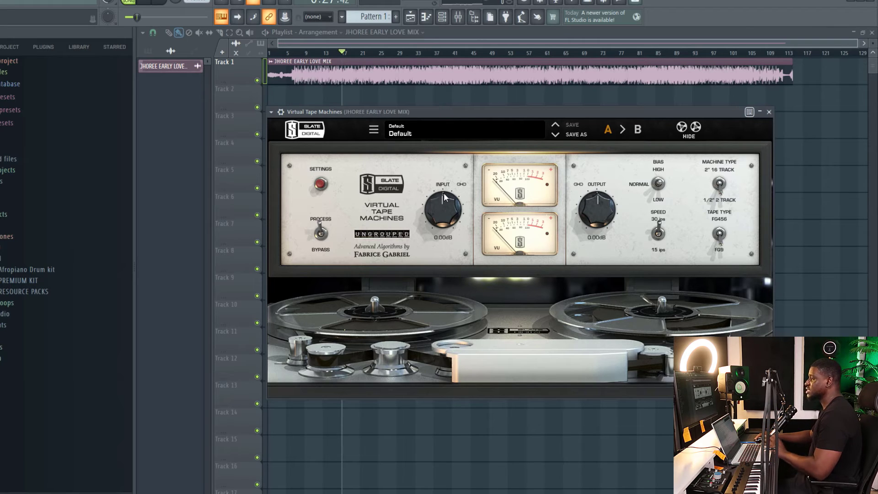
# - Set the Virtual Tape Machines input to -0.41 dB with the linked output compensating, and show the wrapper's on/off control
pyautogui.moveTo(446, 202)
pyautogui.mouseDown()
pyautogui.moveTo(449, 169)
pyautogui.moveTo(433, 223)
pyautogui.moveTo(436, 193)
pyautogui.mouseUp()
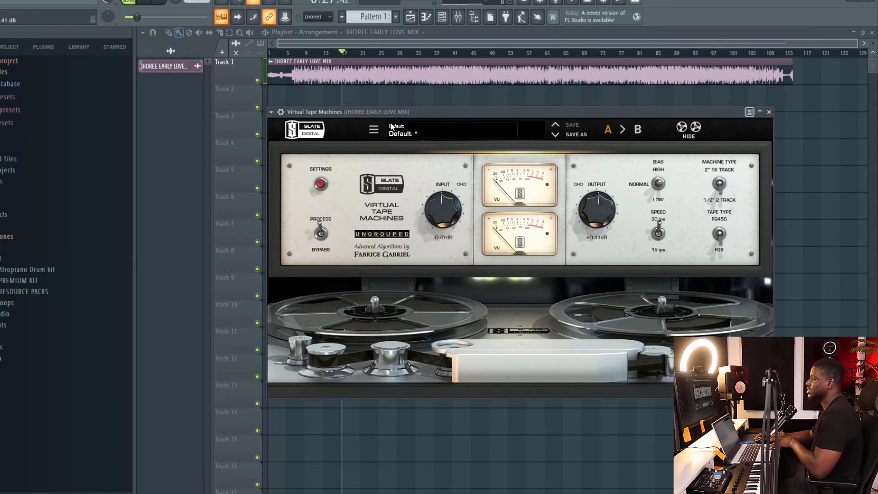
pyautogui.moveTo(386, 112); pyautogui.dragTo(360, 141)
pyautogui.click(255, 142)
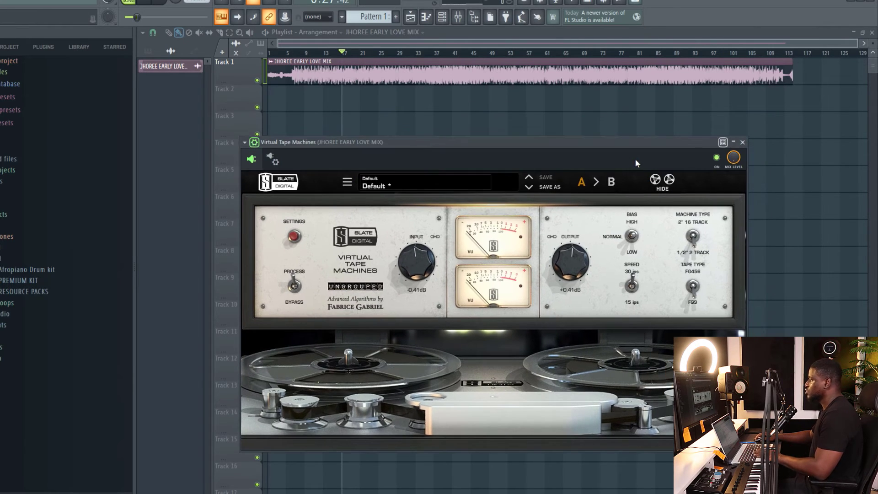
# - Play the mix and compare it with Virtual Tape Machines switched on and off
pyautogui.press('space')
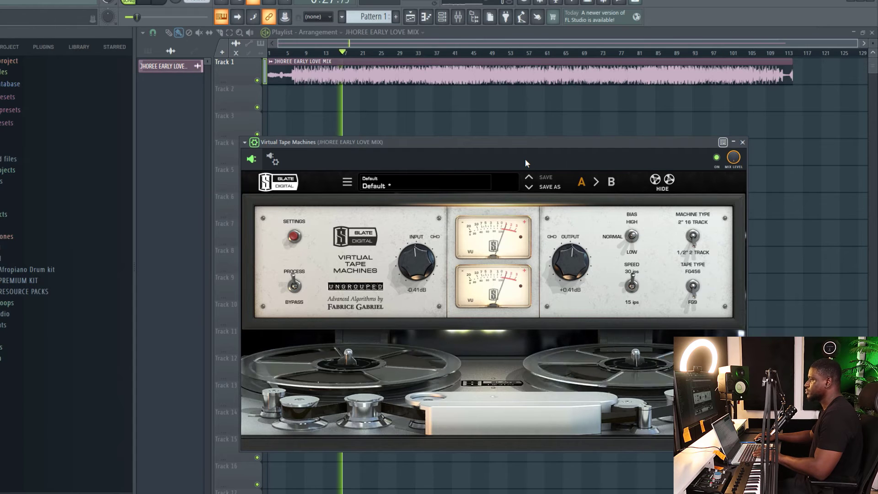
pyautogui.click(717, 158)
pyautogui.click(717, 157)
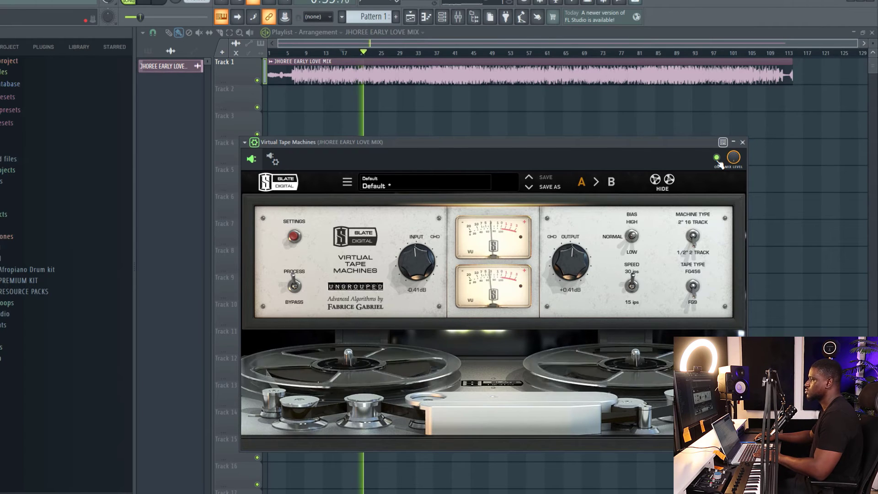
pyautogui.click(717, 158)
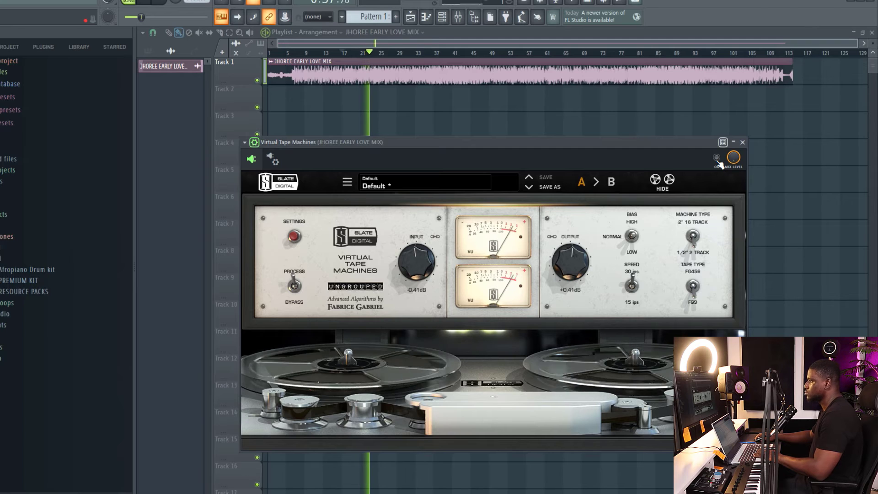
pyautogui.press('space')
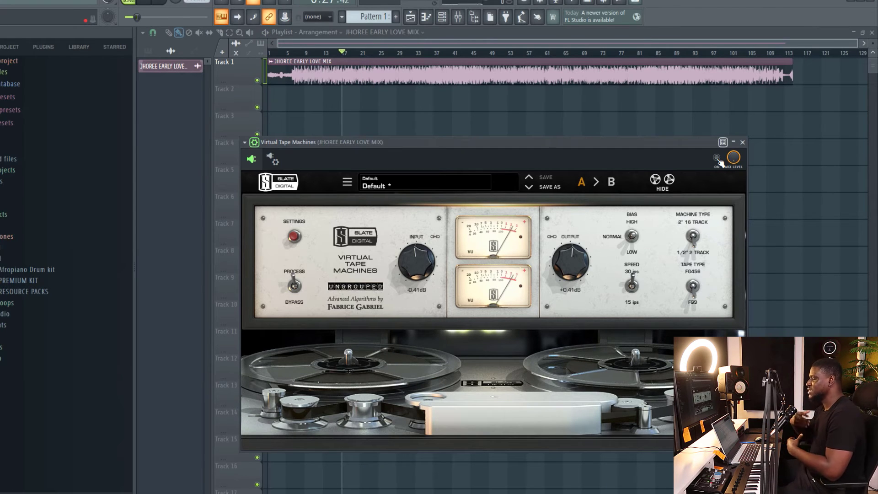
# - Re-enable Virtual Tape Machines and lower its input to -3.51 dB with the linked output compensating, auditioning the mix
pyautogui.click(716, 157)
pyautogui.press('space')
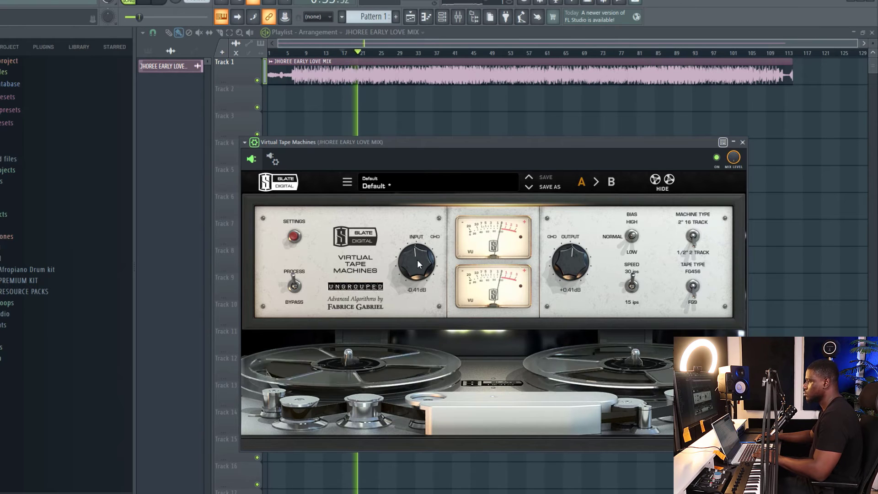
pyautogui.press('space')
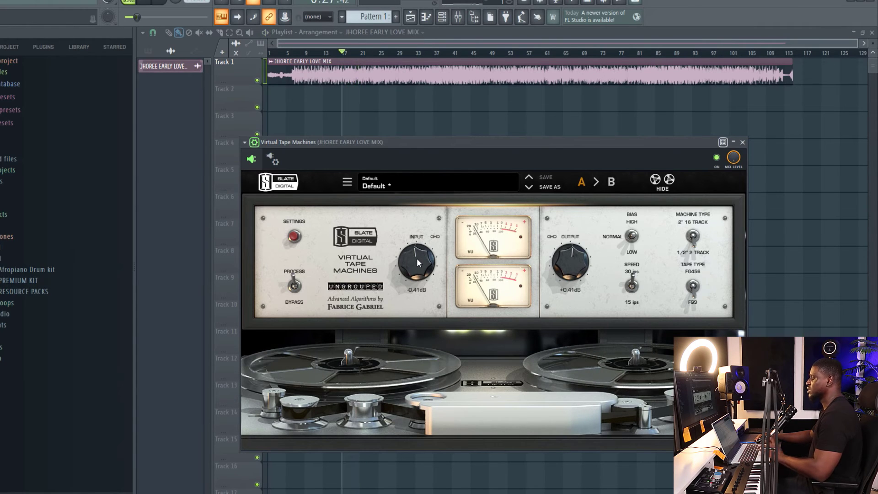
pyautogui.moveTo(423, 265); pyautogui.dragTo(421, 277)
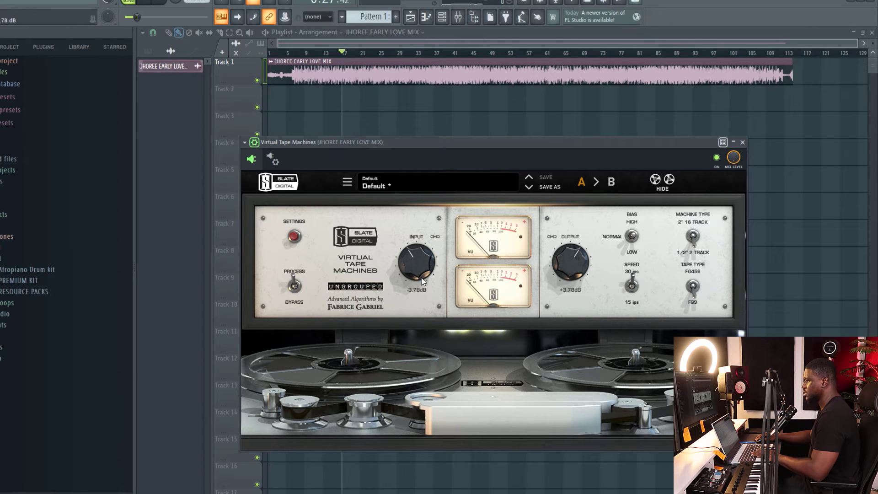
pyautogui.press('space')
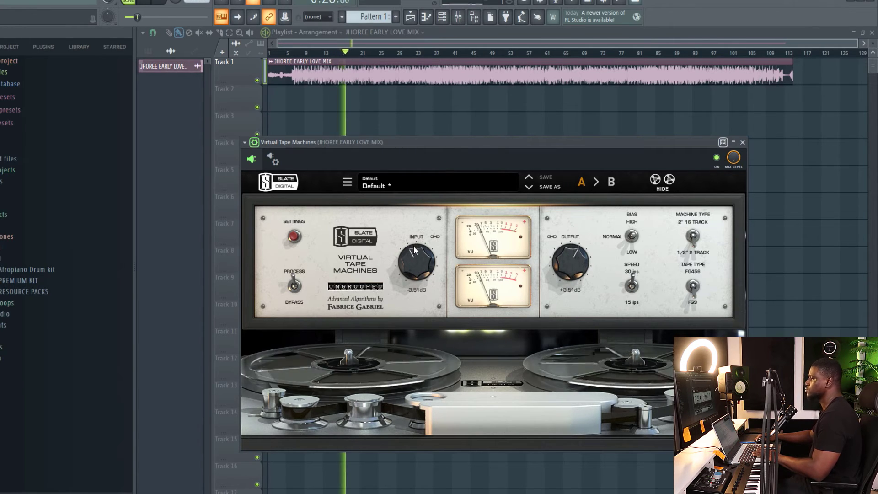
# - Compare the playing mix with the tape emulation bypassed and enabled at the lower input level
pyautogui.click(717, 159)
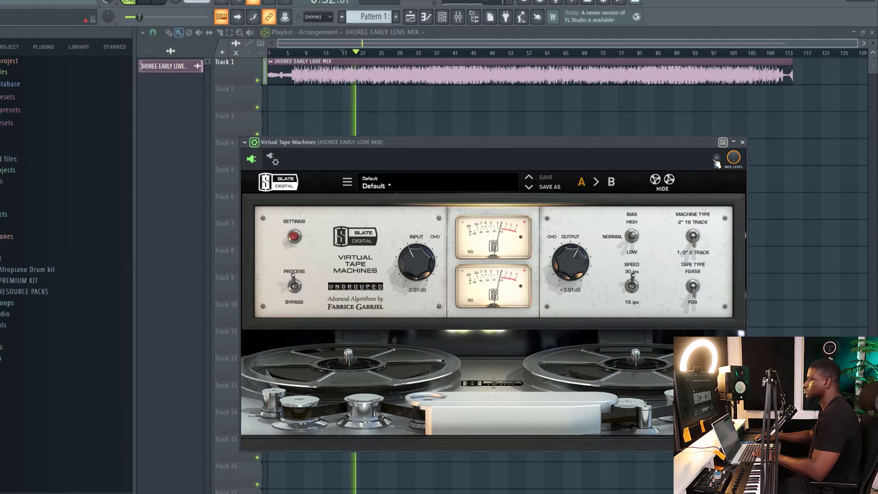
pyautogui.click(717, 159)
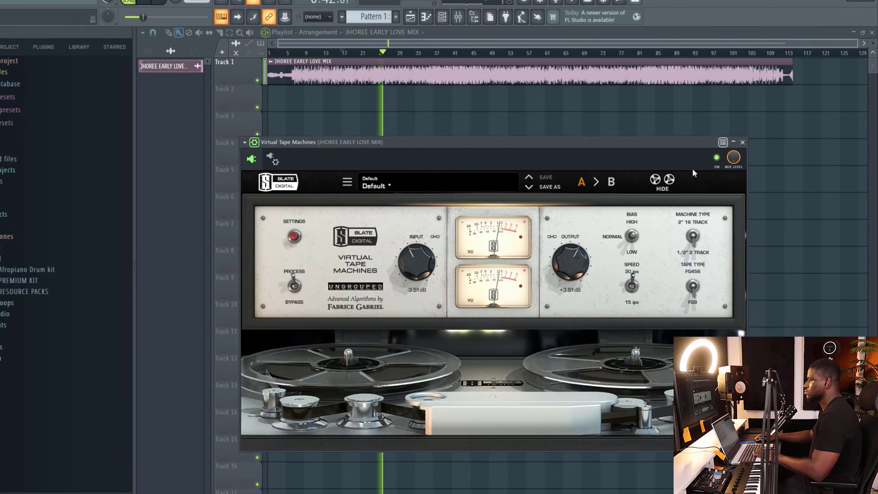
pyautogui.click(717, 159)
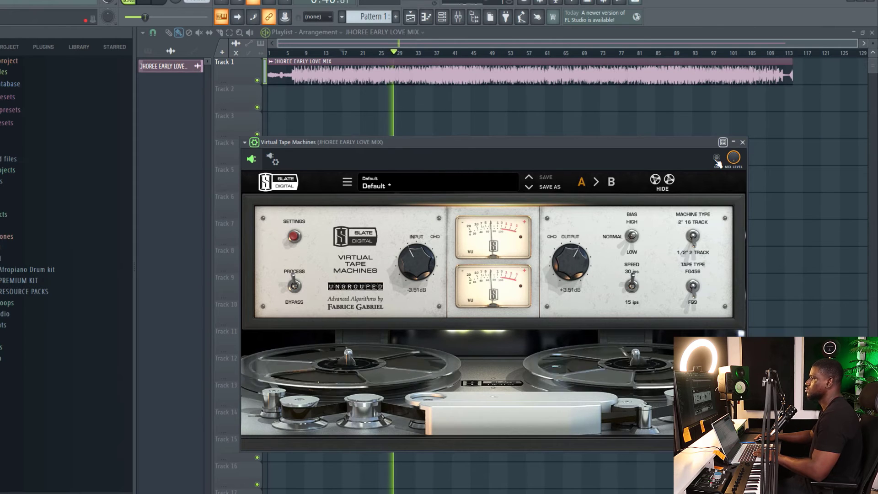
pyautogui.click(717, 158)
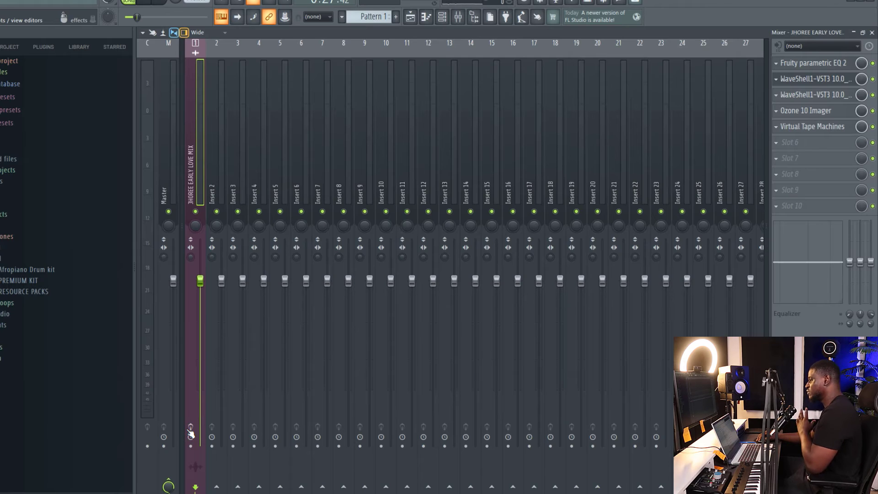
# - Compare the mix with the track's entire effects chain disabled and enabled in the mixer, then return to the playlist and stop playback
pyautogui.press('space')
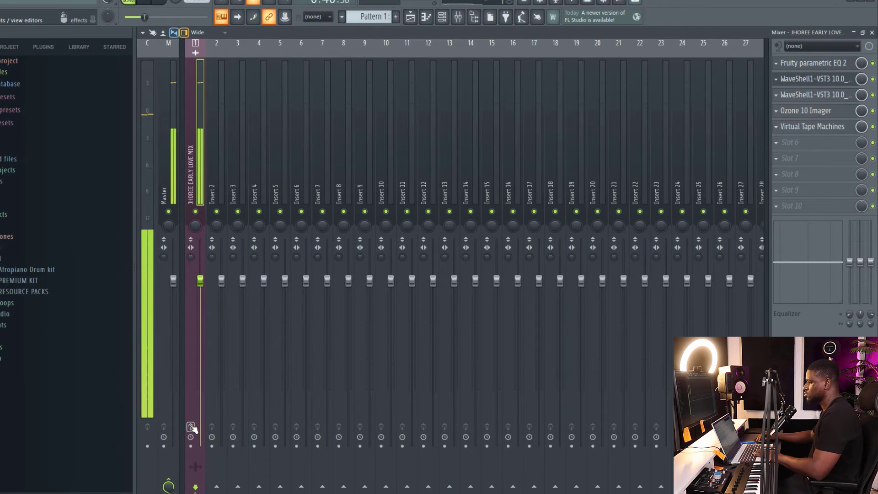
pyautogui.press('space')
pyautogui.click(192, 428)
pyautogui.press('space')
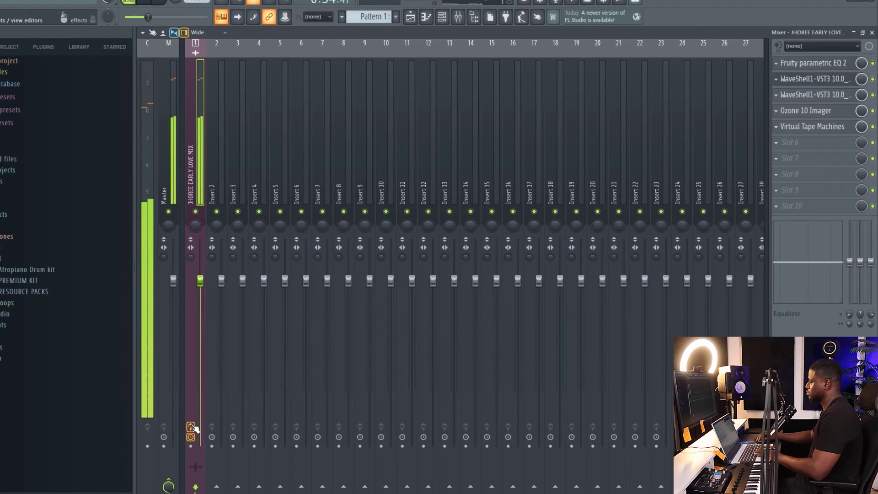
pyautogui.click(193, 428)
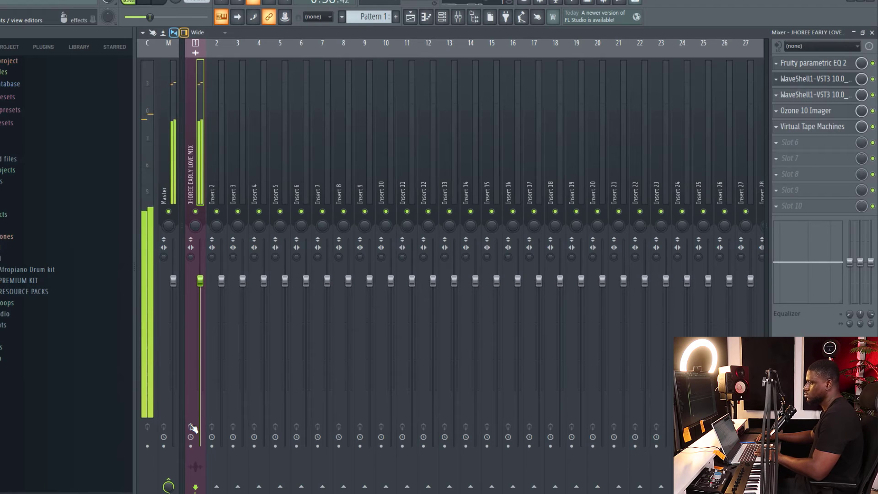
pyautogui.click(192, 427)
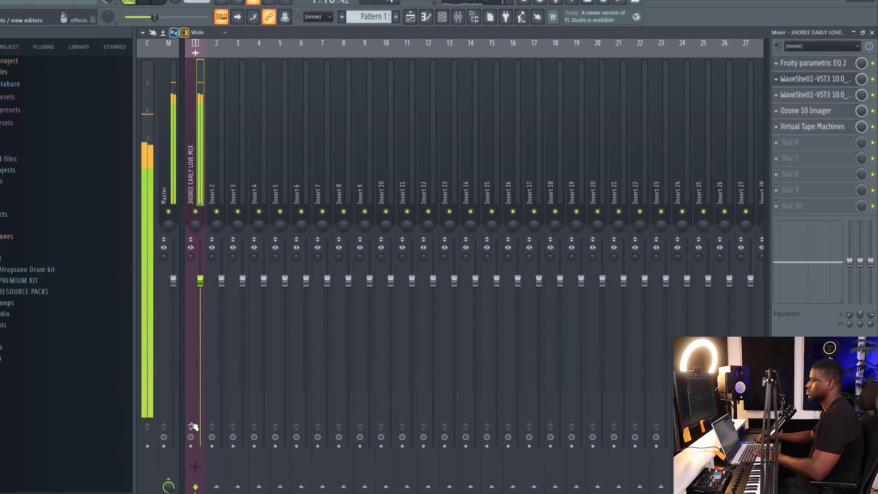
pyautogui.click(872, 33)
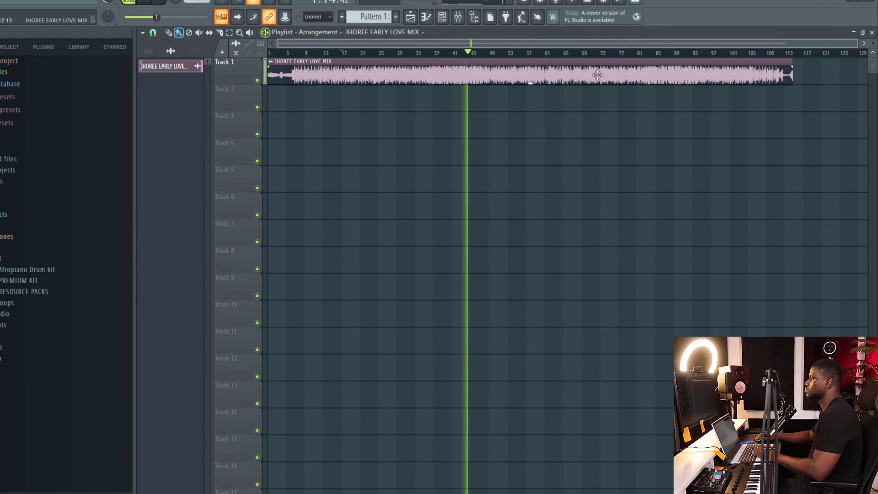
pyautogui.press('space')
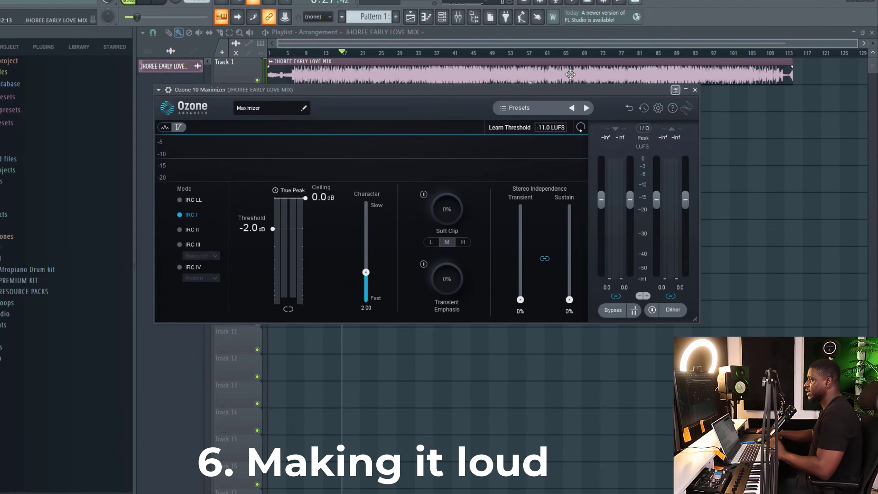
# - Set Ozone 10 Maximizer to IRC IV Modern mode with a -1.0 dB ceiling, a -3.4 dB threshold and a character of 1.20
pyautogui.moveTo(424, 96); pyautogui.dragTo(501, 150)
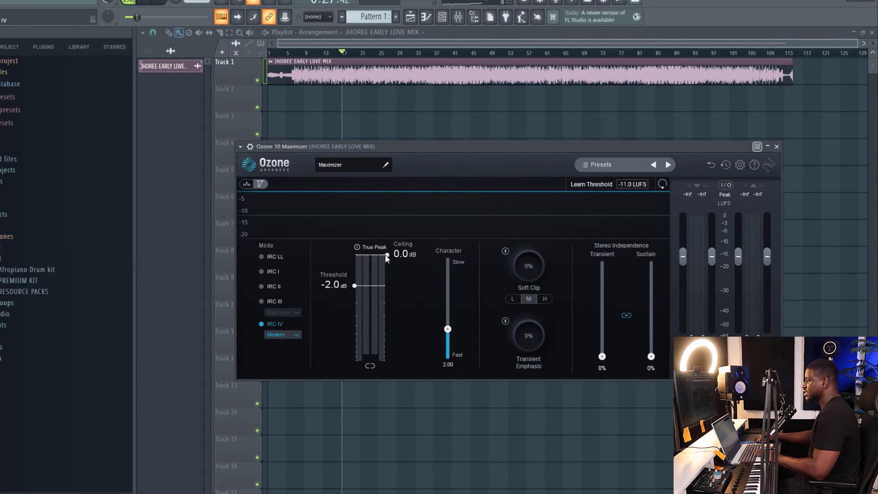
pyautogui.moveTo(388, 262); pyautogui.dragTo(385, 275)
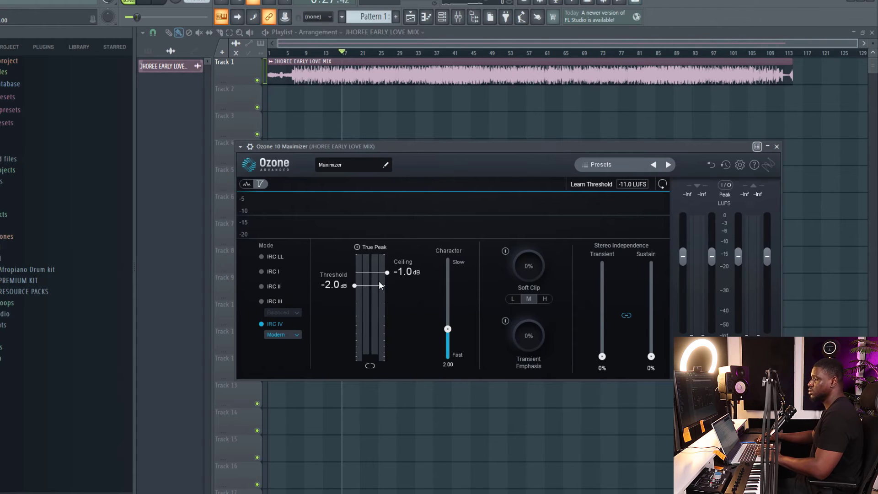
pyautogui.moveTo(374, 284); pyautogui.dragTo(374, 297)
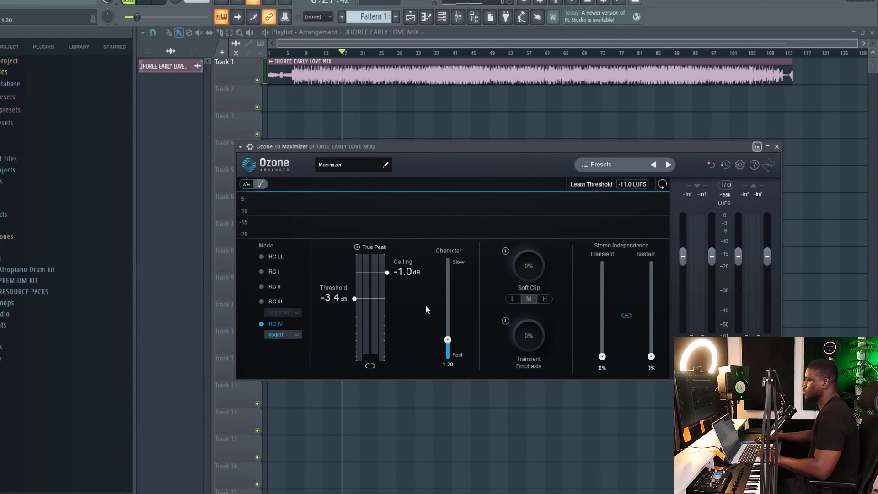
# - With the mix playing, try Maximizer thresholds of -8.2 and -7.5 dB, settling on -5.9 dB with character at 1.10
pyautogui.moveTo(355, 300); pyautogui.dragTo(360, 328)
pyautogui.press('space')
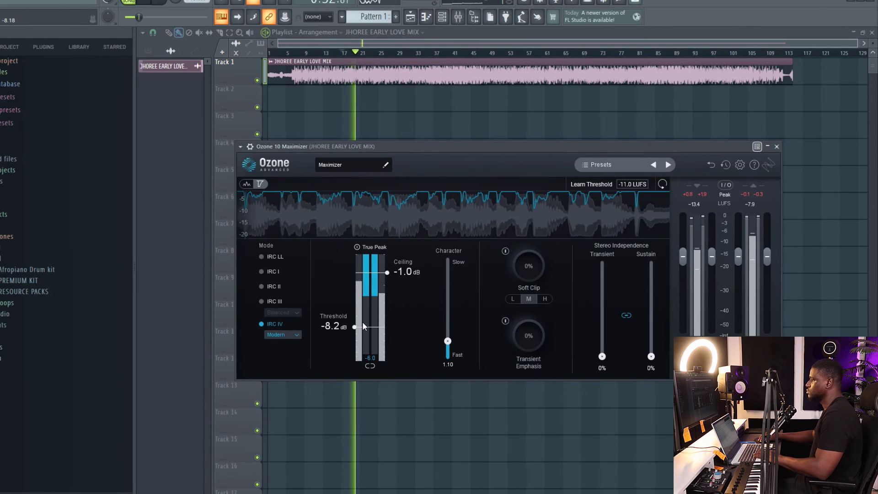
pyautogui.moveTo(363, 327); pyautogui.dragTo(364, 323)
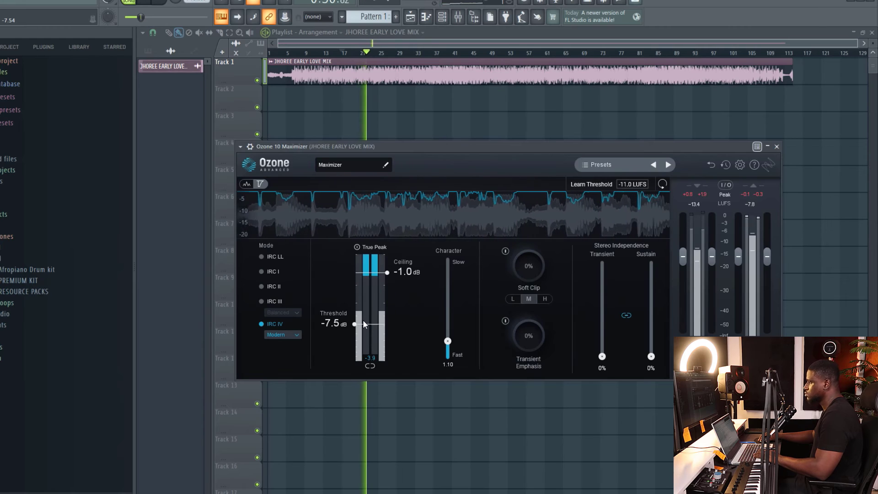
pyautogui.moveTo(359, 325); pyautogui.dragTo(359, 315)
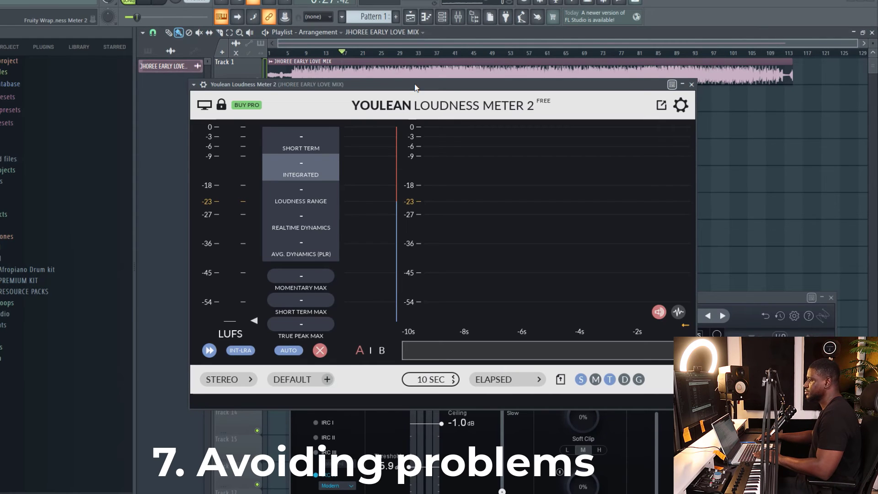
# - Measure the mix's loudness in Youlean Loudness Meter 2, clearing the measurements once, and move the Maximizer window into clearer view
pyautogui.press('space')
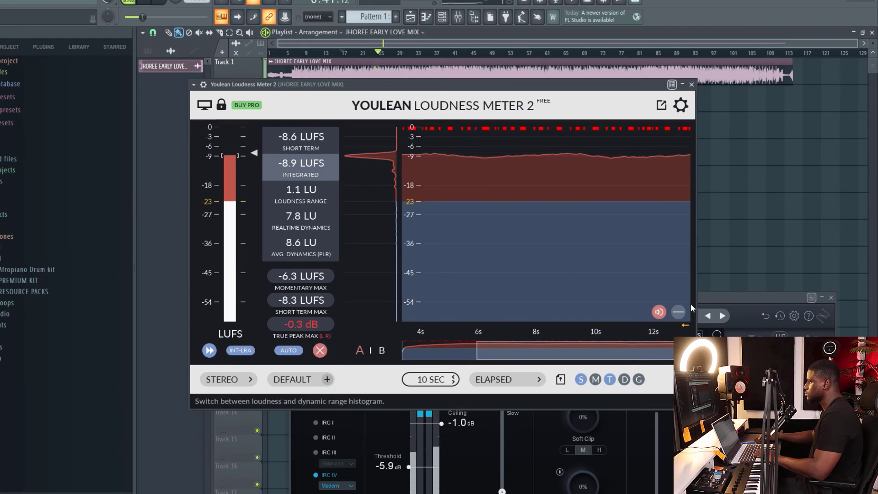
pyautogui.click(319, 351)
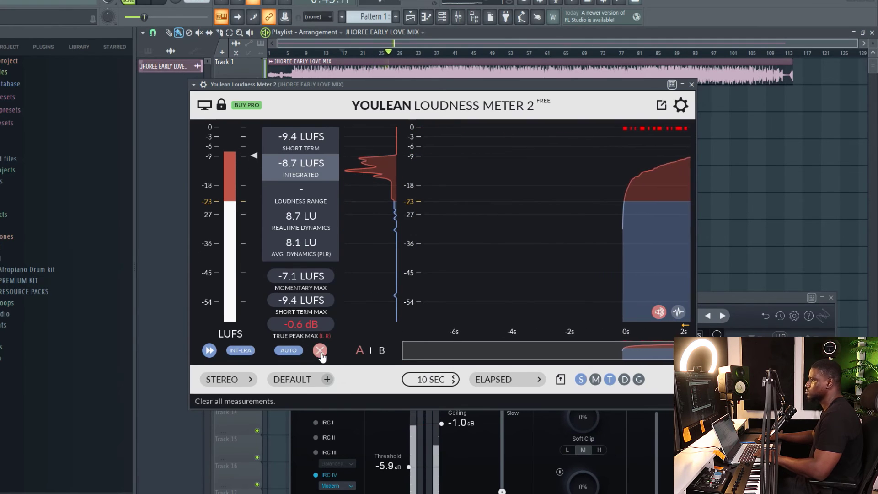
pyautogui.moveTo(742, 298); pyautogui.dragTo(749, 187)
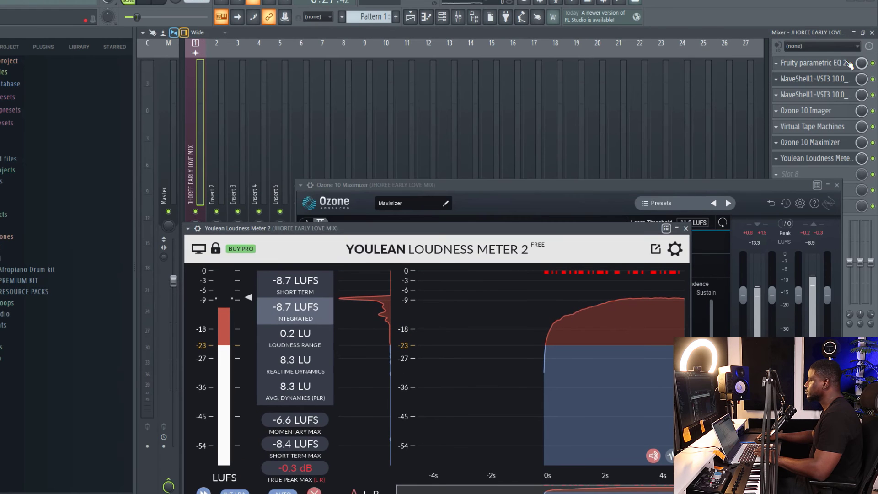
# - Open Fruity parametric EQ 2, then set the Ozone Maximizer threshold to -6.6 dB and re-measure loudness in Youlean from cleared readings
pyautogui.click(849, 64)
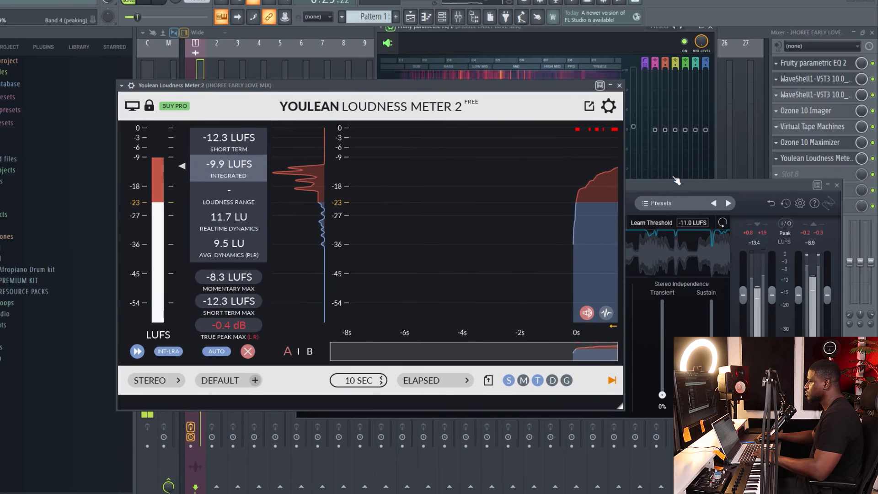
pyautogui.click(649, 187)
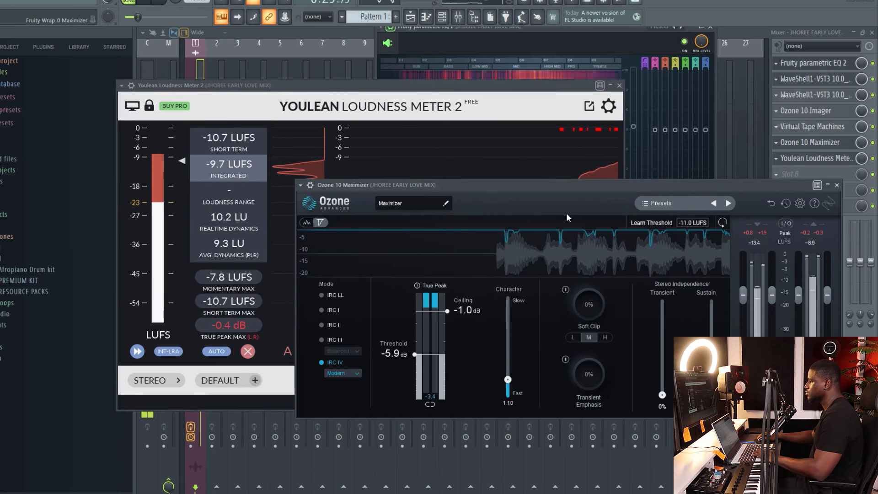
pyautogui.moveTo(429, 352); pyautogui.dragTo(430, 358)
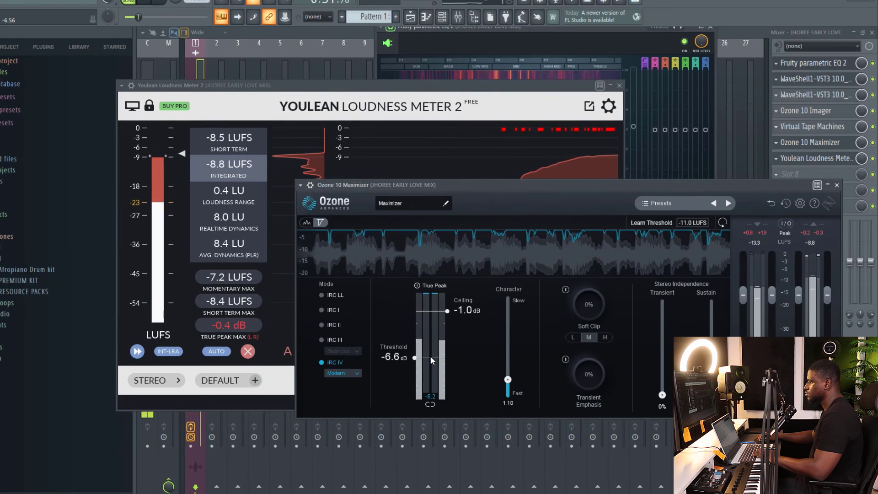
pyautogui.click(248, 352)
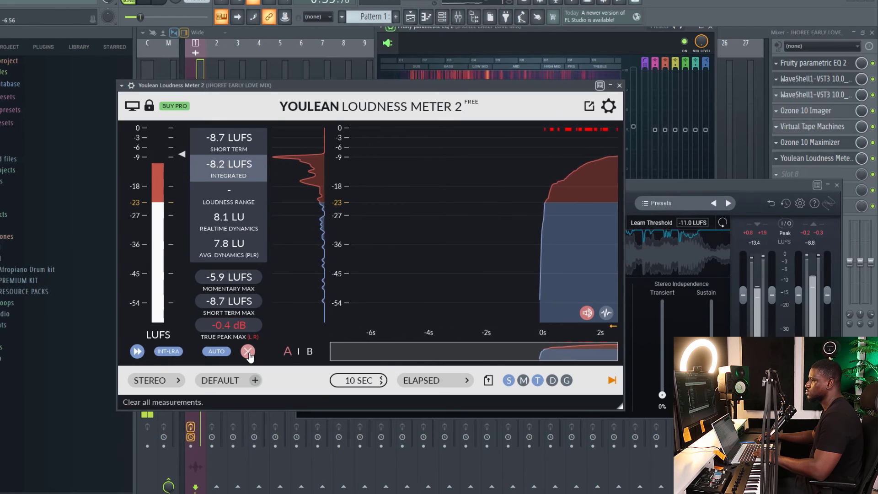
pyautogui.click(248, 353)
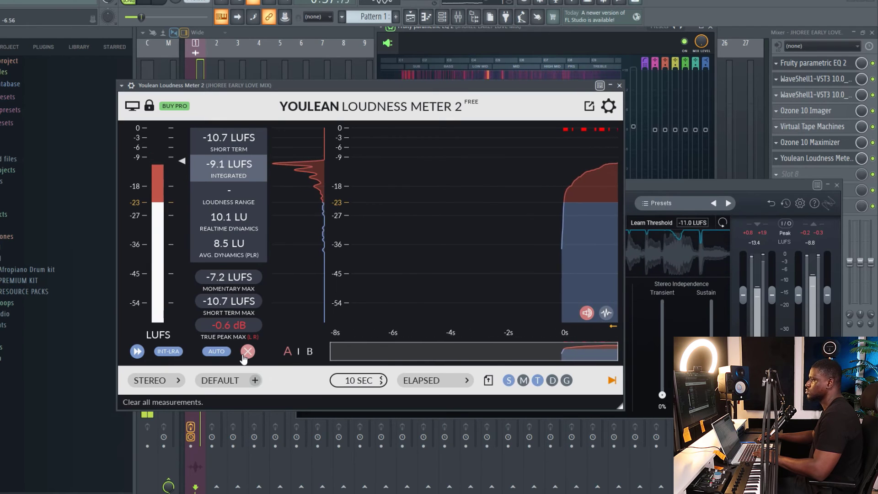
pyautogui.click(244, 356)
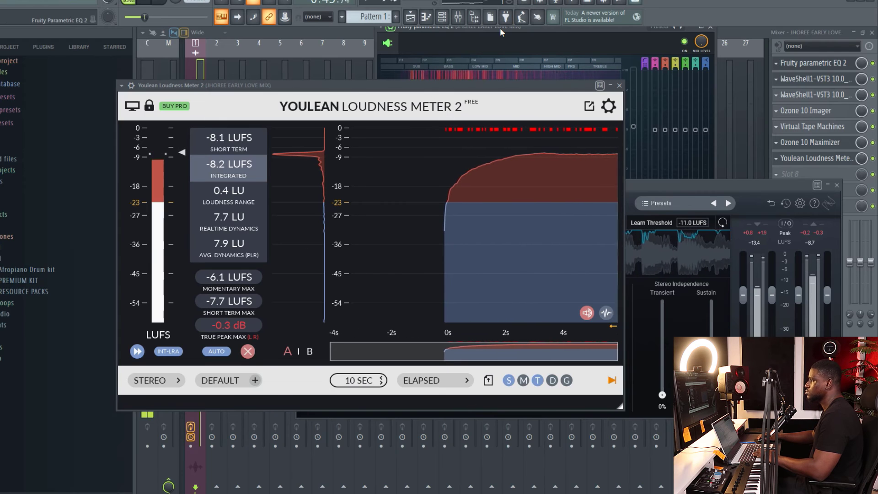
# - Move the loudness meter off the EQ, set the Maximizer threshold to -7.1 dB and re-measure the mix from cleared readings
pyautogui.moveTo(540, 85); pyautogui.dragTo(515, 160)
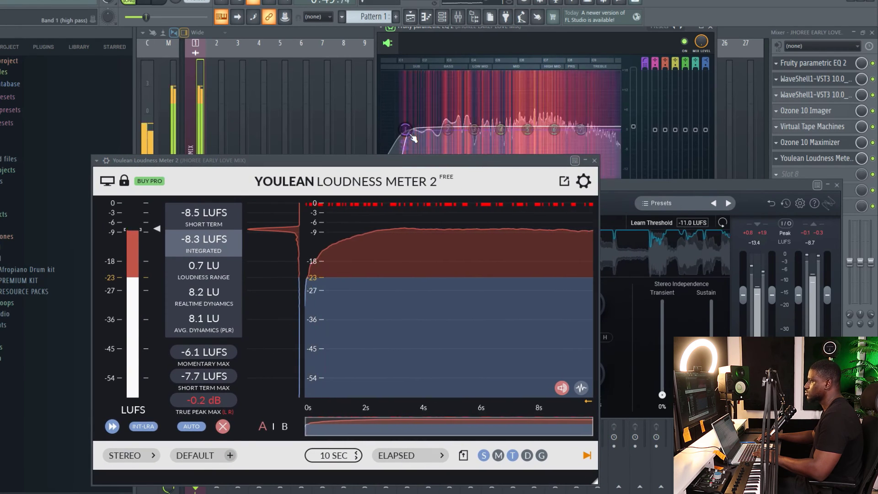
pyautogui.moveTo(647, 185); pyautogui.dragTo(647, 186)
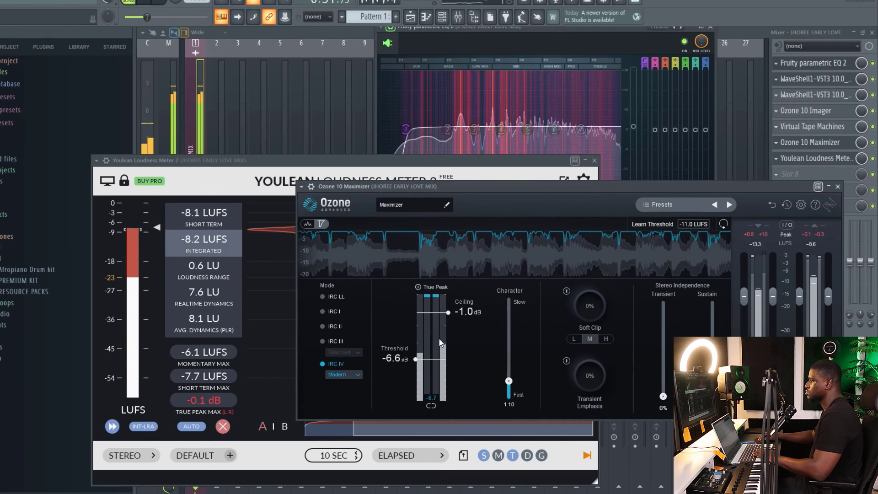
pyautogui.moveTo(424, 356); pyautogui.dragTo(422, 363)
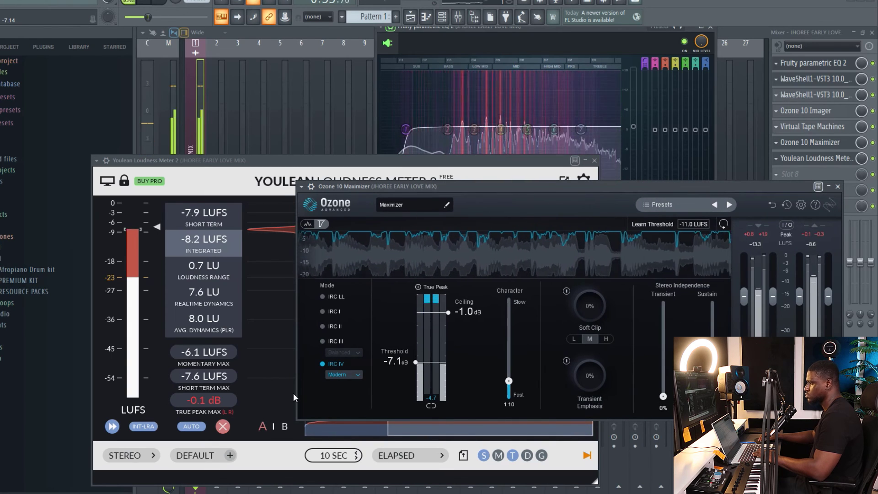
pyautogui.click(222, 427)
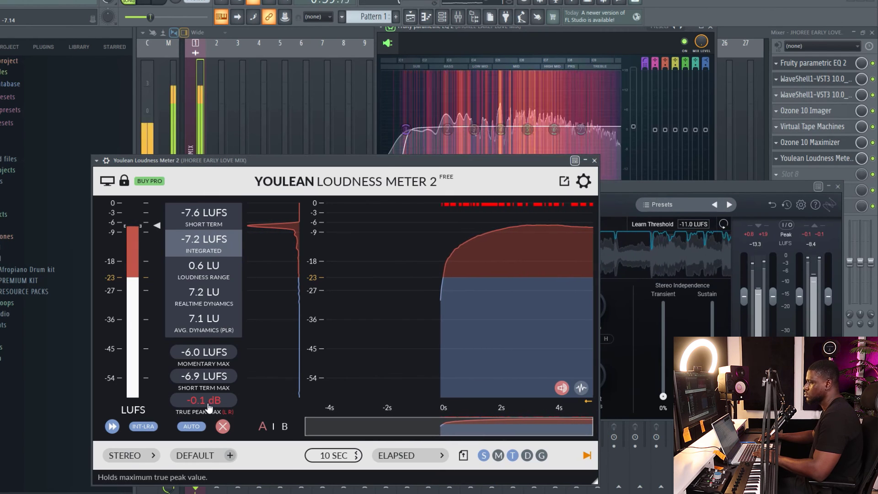
pyautogui.click(222, 427)
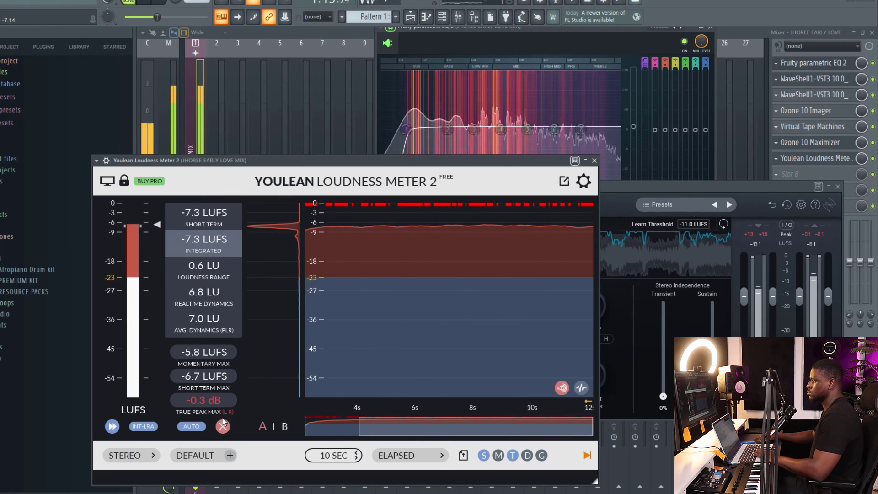
pyautogui.click(223, 425)
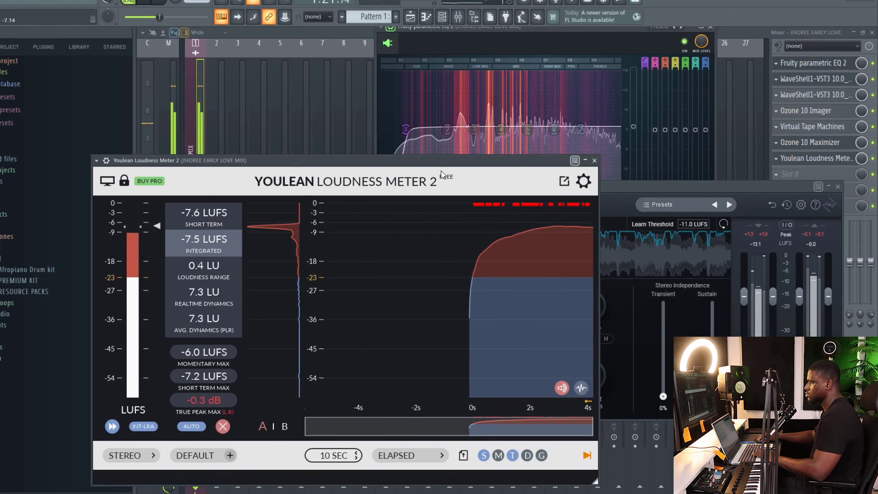
# - Fine-tune the Maximizer threshold to -7.04 dB and clear the Youlean measurements for a fresh loudness reading
pyautogui.click(644, 187)
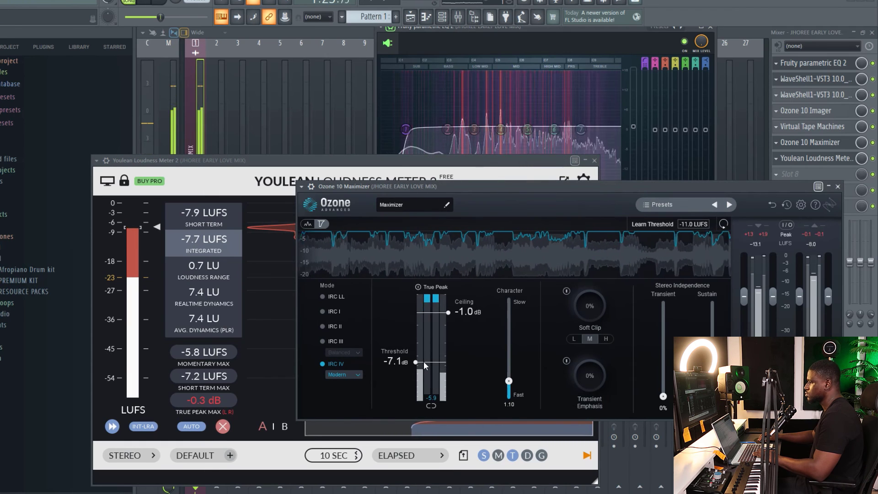
pyautogui.click(223, 426)
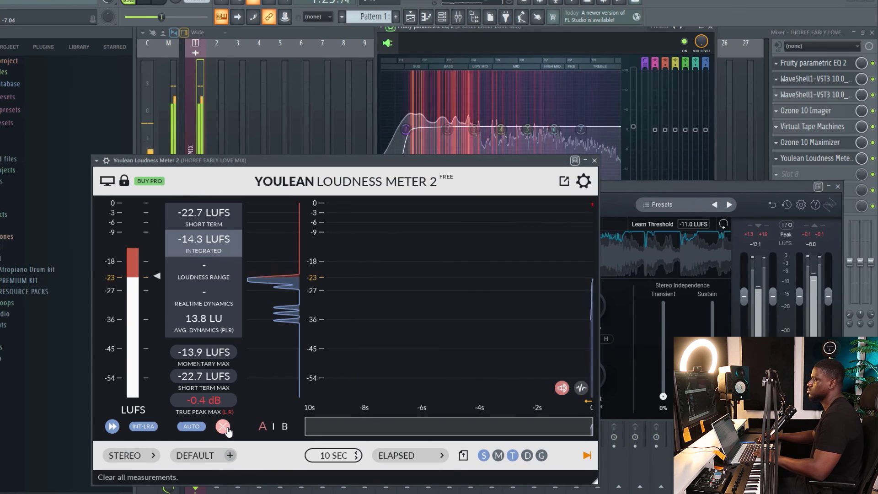
# - Reposition the loudness meter window and review the full-song WAV render settings, closing them without starting the export
pyautogui.moveTo(303, 163); pyautogui.dragTo(361, 145)
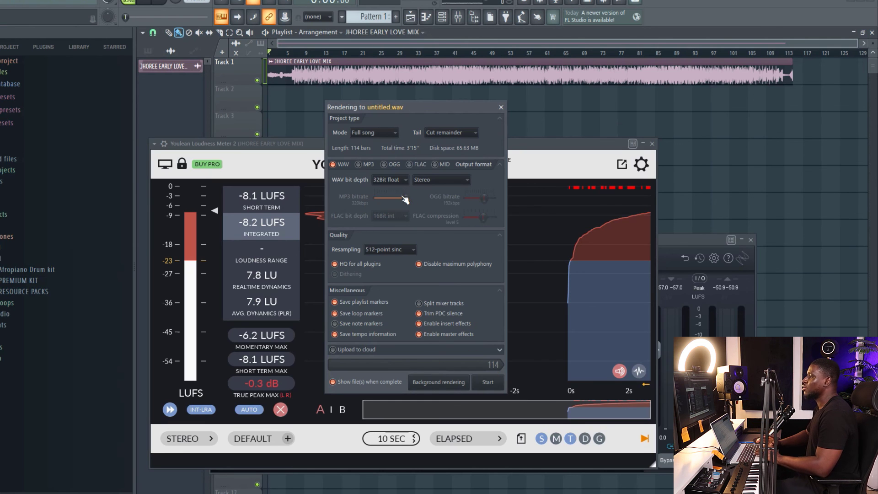
pyautogui.click(501, 107)
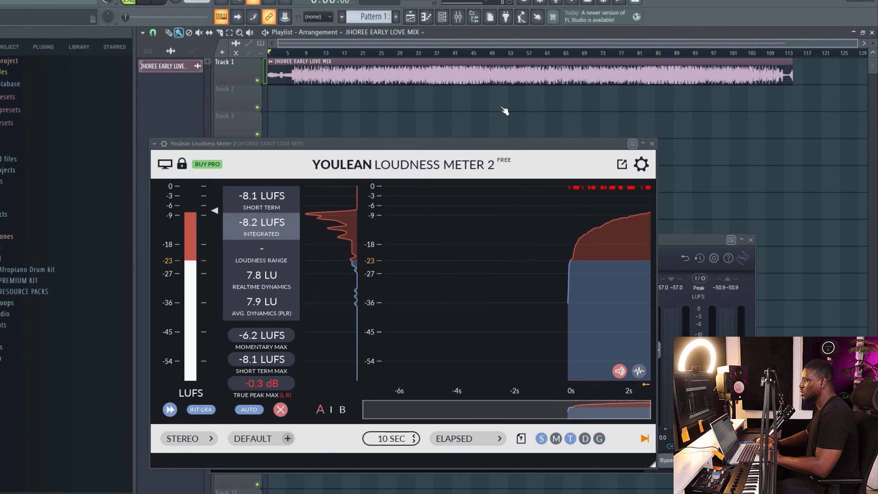